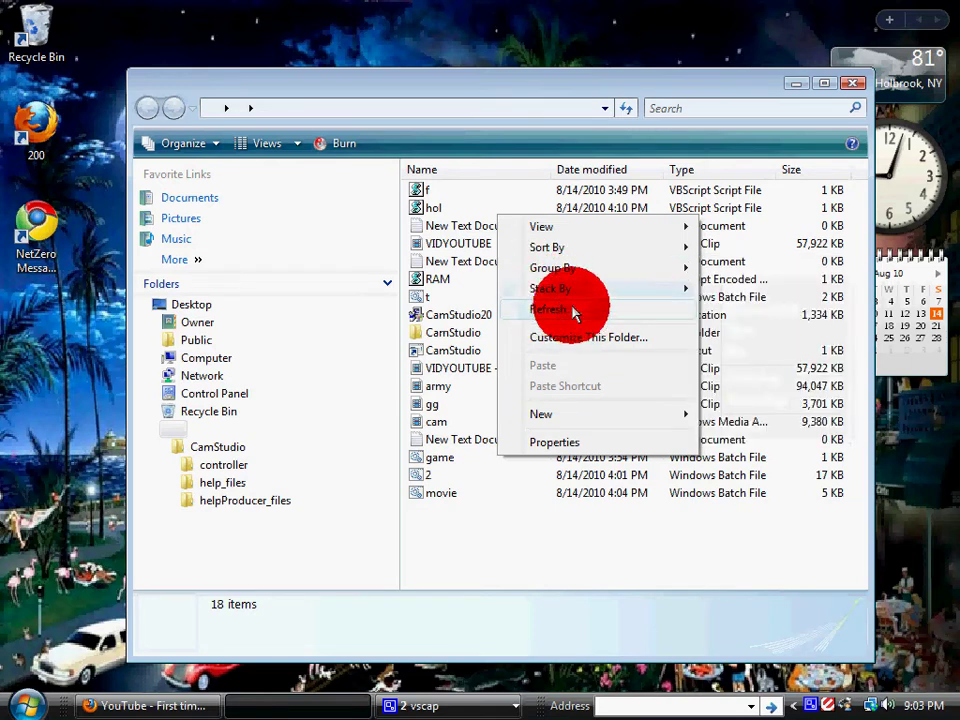
left_click(499, 462)
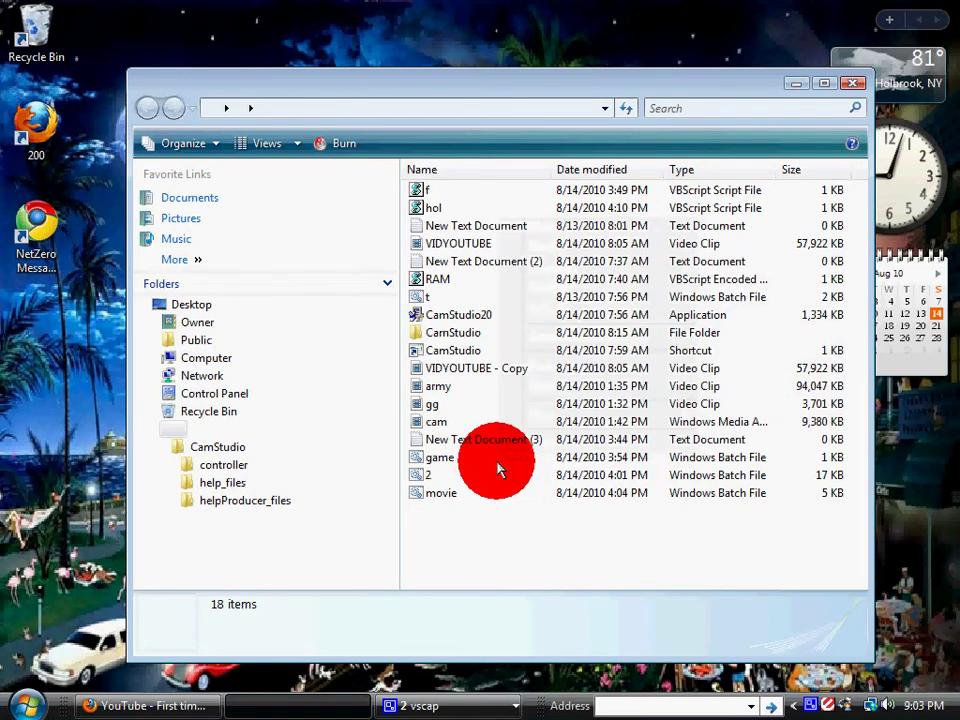
left_click(493, 460)
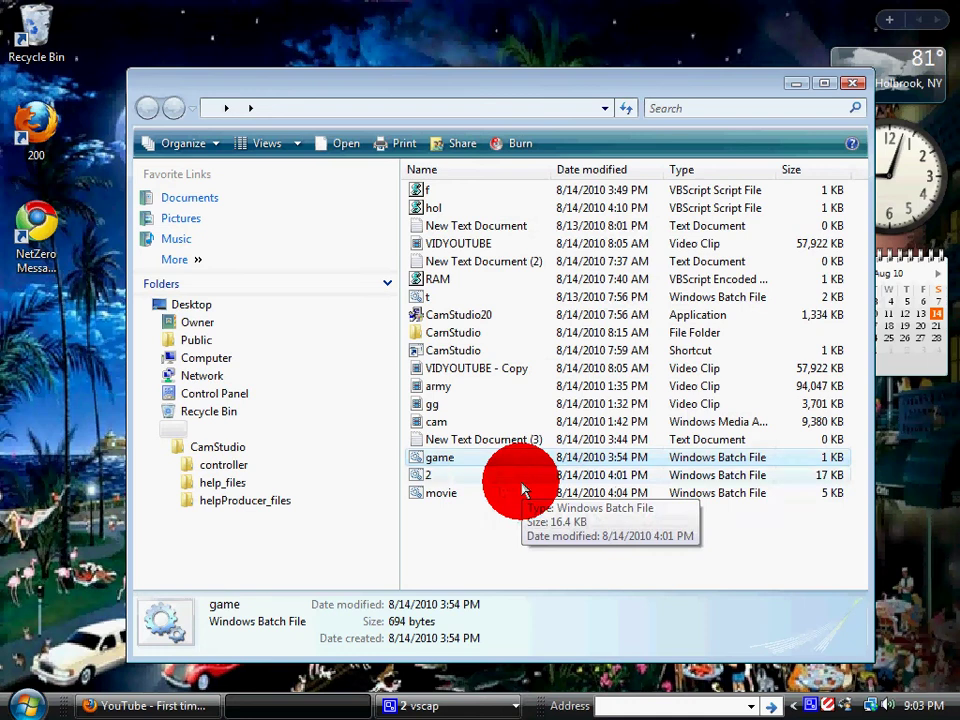
right_click(520, 484)
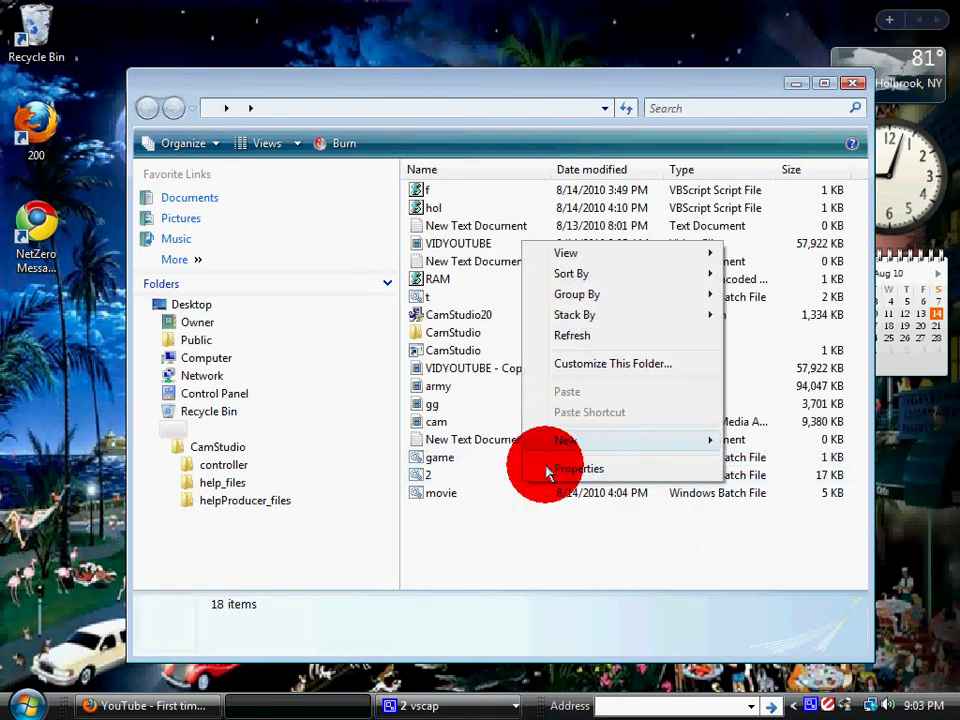
mouse_move(550, 440)
left_click(576, 518)
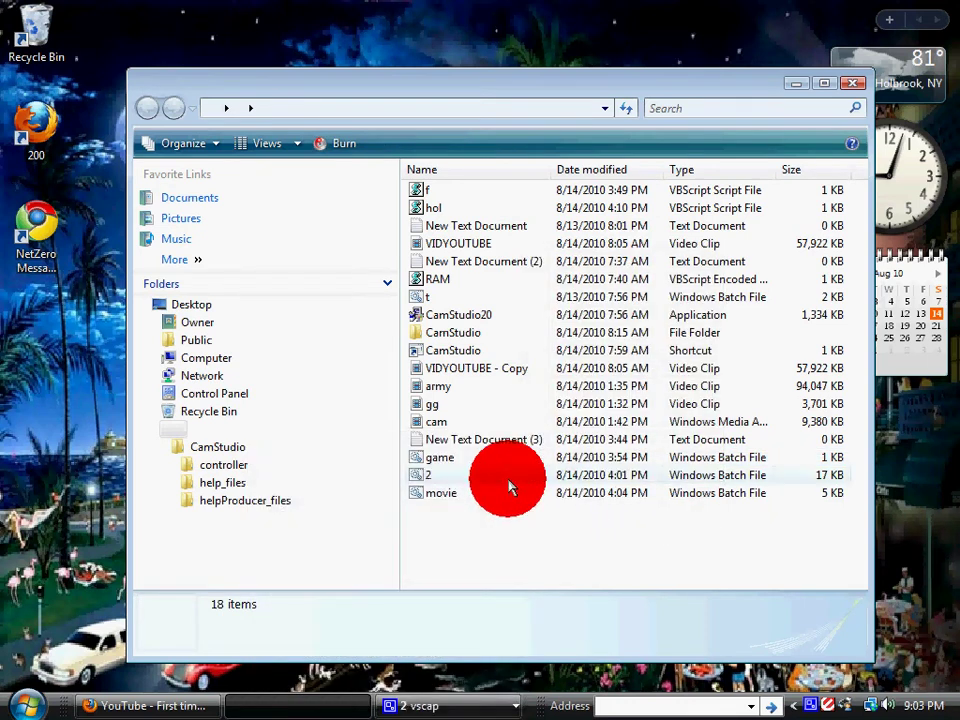
Run the batch file named 2 and move its console window over the middle of the folder window.
left_click(508, 477)
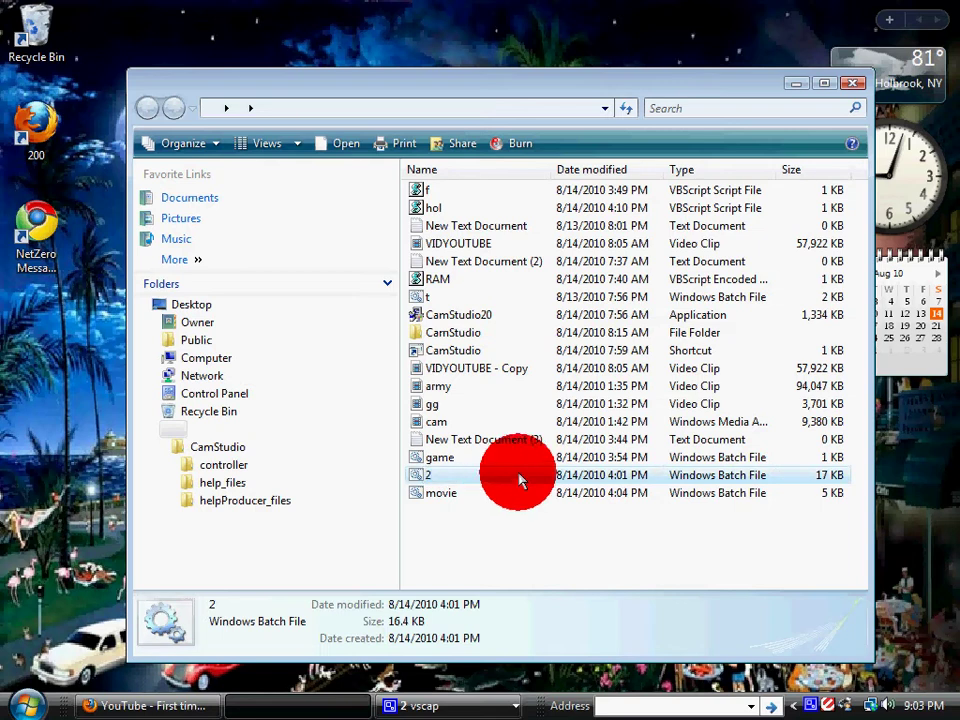
right_click(510, 480)
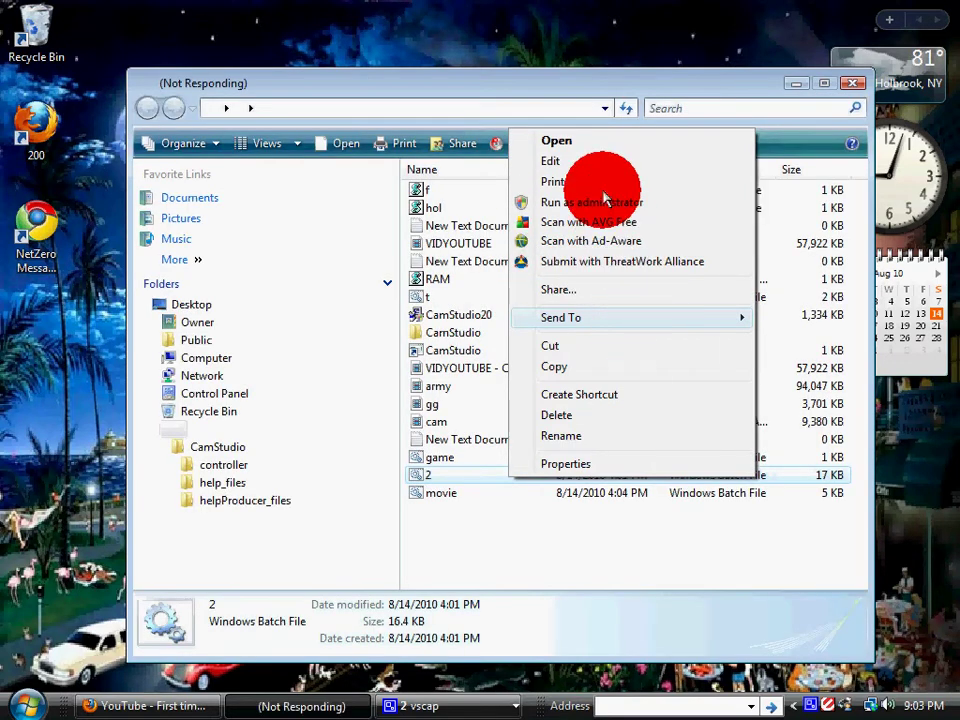
left_click(560, 142)
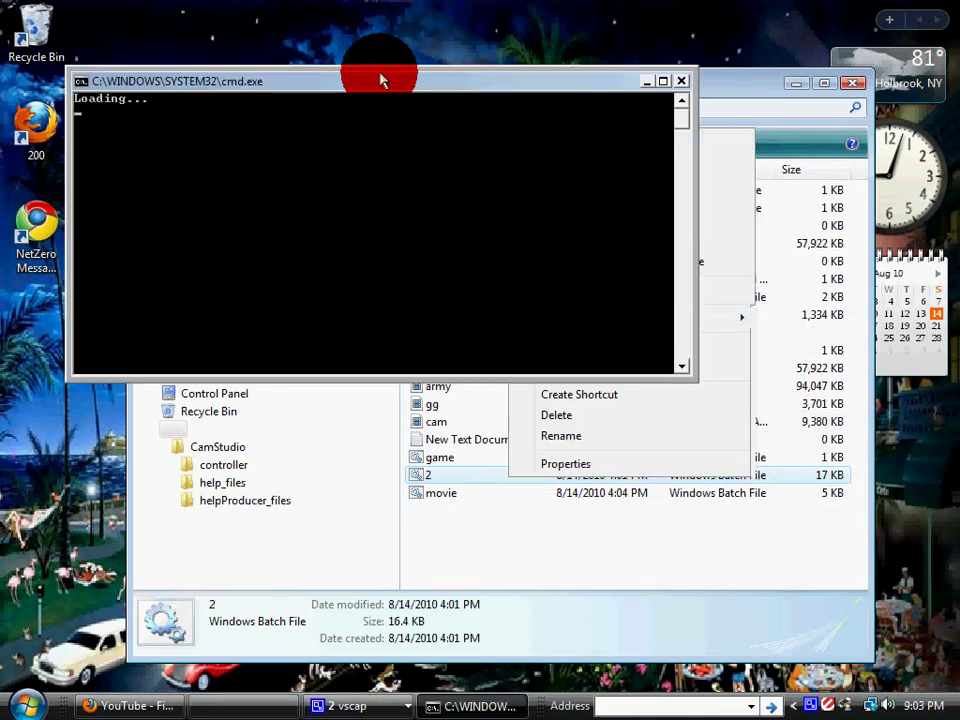
left_click_drag(381, 79, 525, 176)
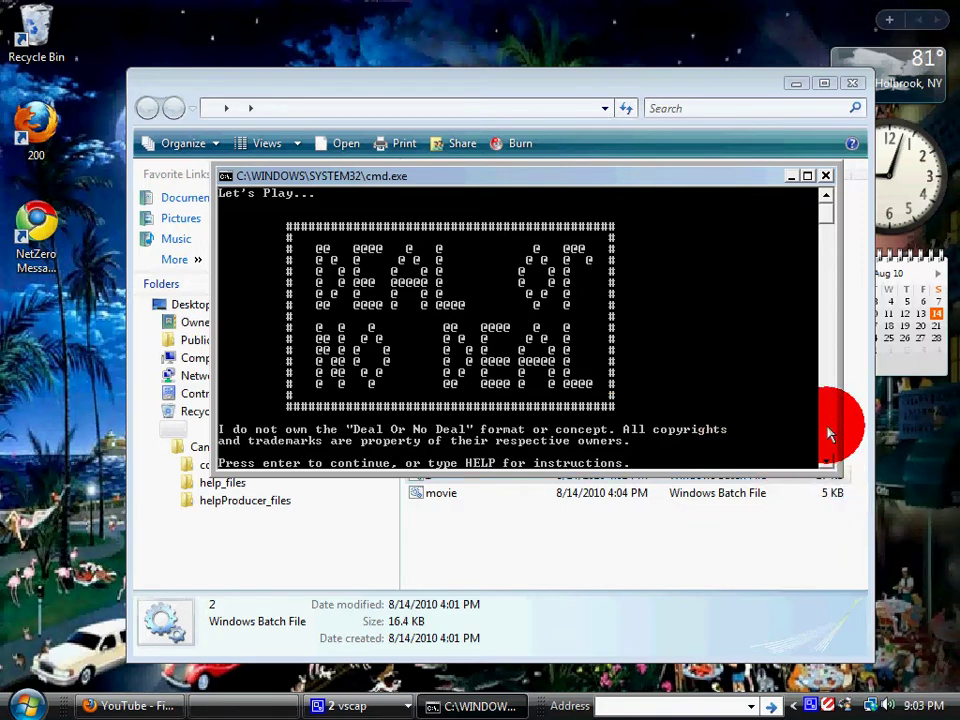
Start the Deal or No Deal game, keep box 1, open box 2, and close the game.
key("Return")
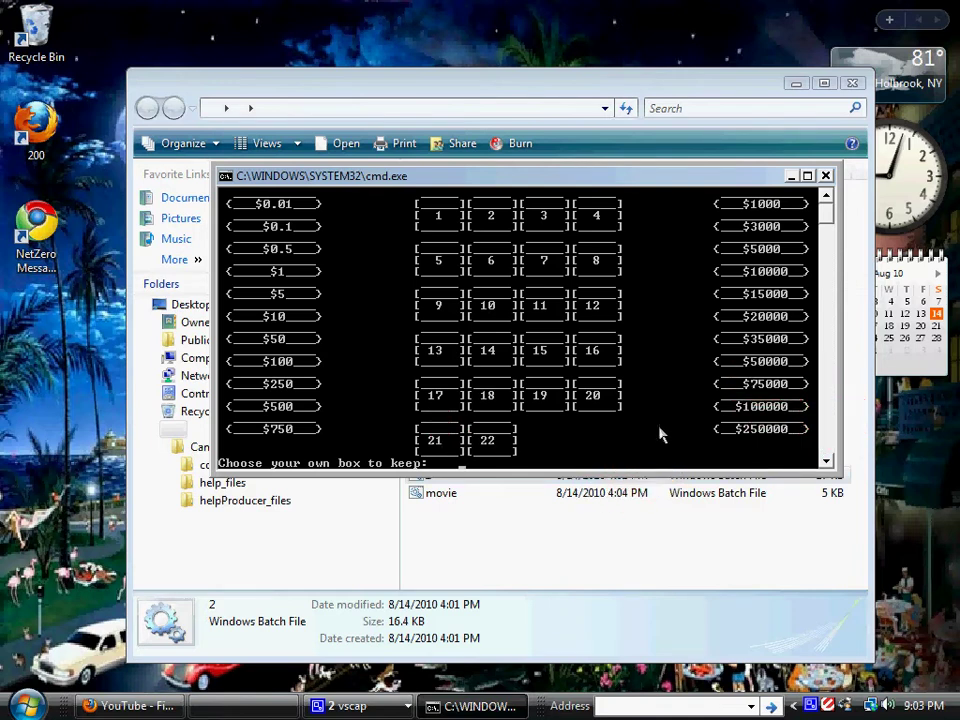
type("1")
key("Return")
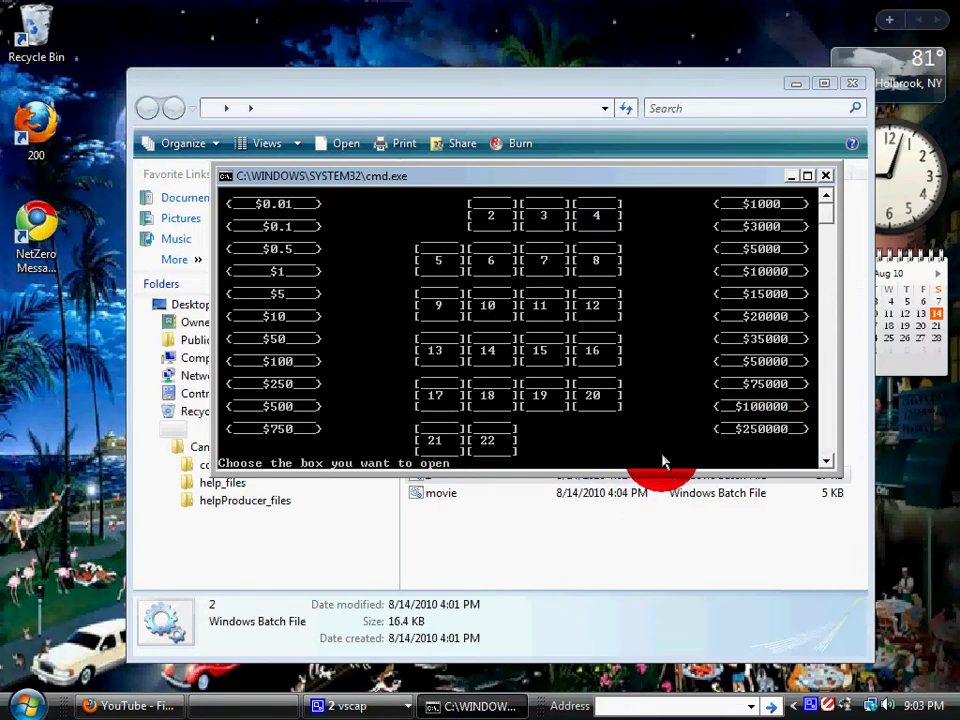
type("2")
key("Return")
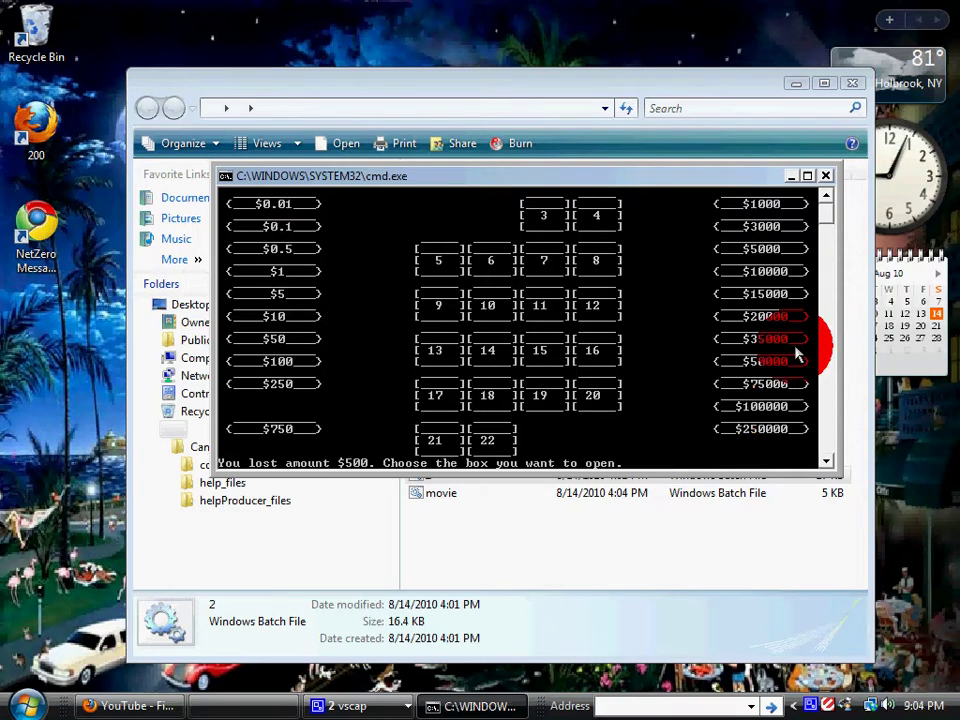
left_click(826, 177)
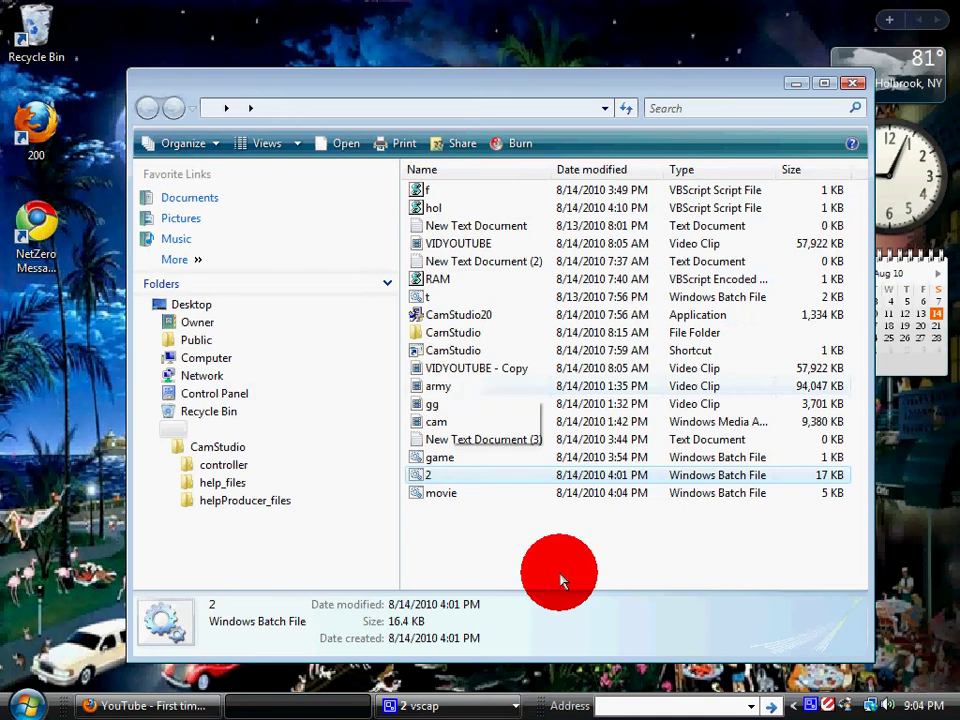
Run the batch file named game and move its console window down over the file list.
left_click(490, 463)
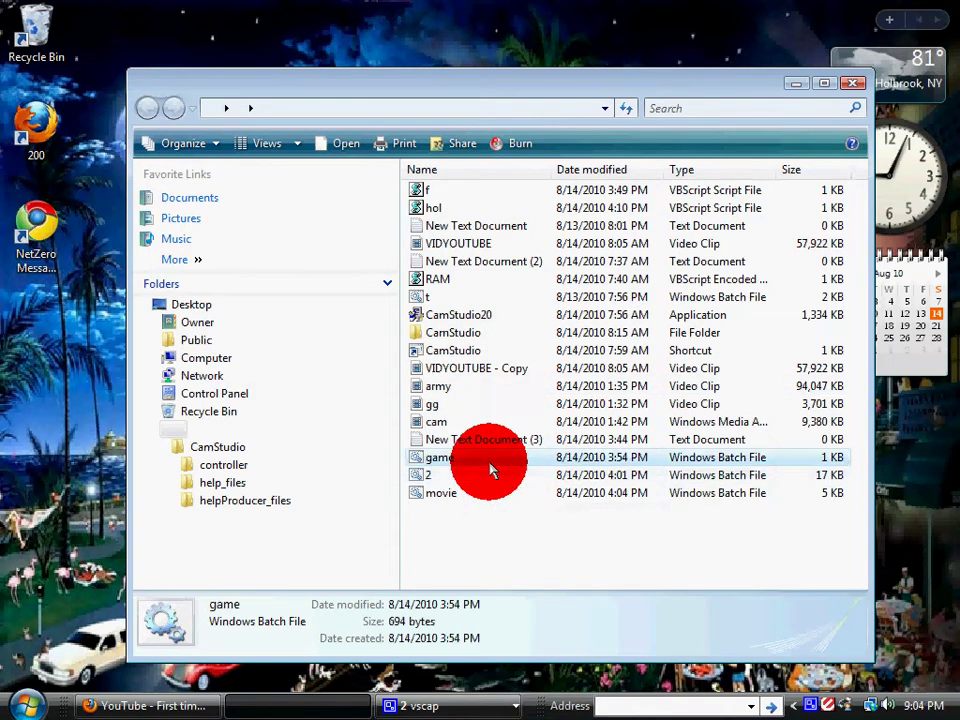
right_click(490, 467)
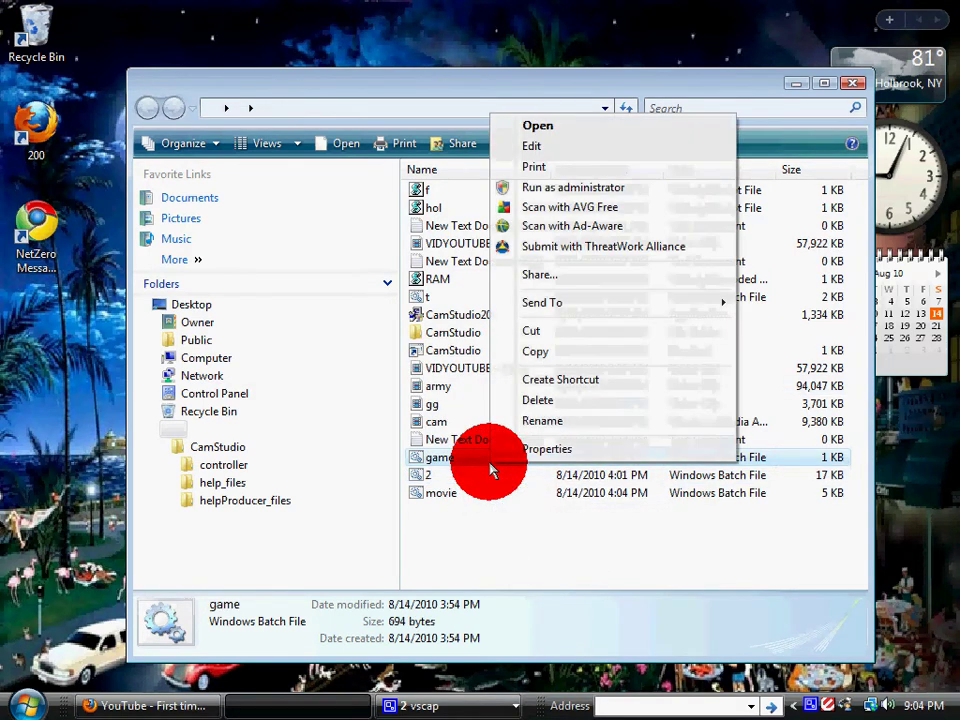
left_click(538, 126)
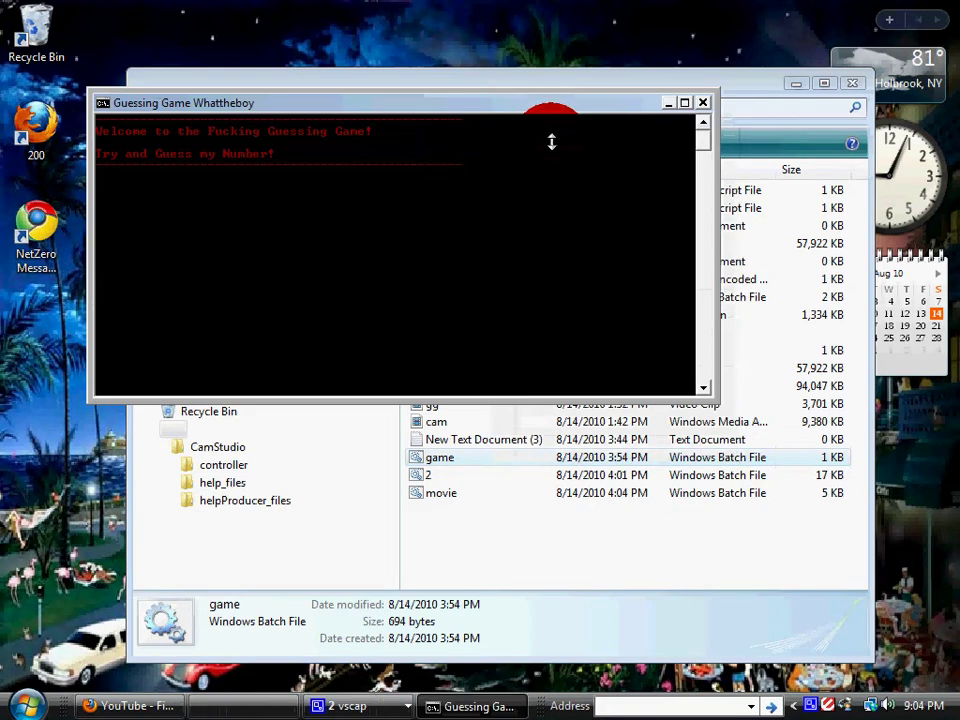
left_click(507, 120)
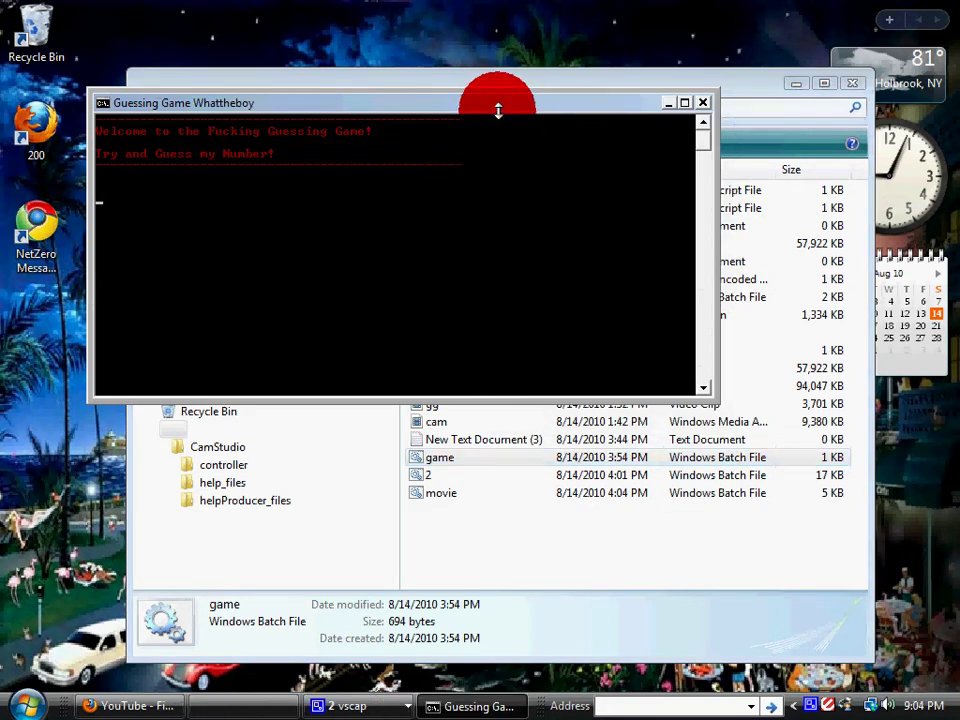
left_click_drag(498, 104, 705, 289)
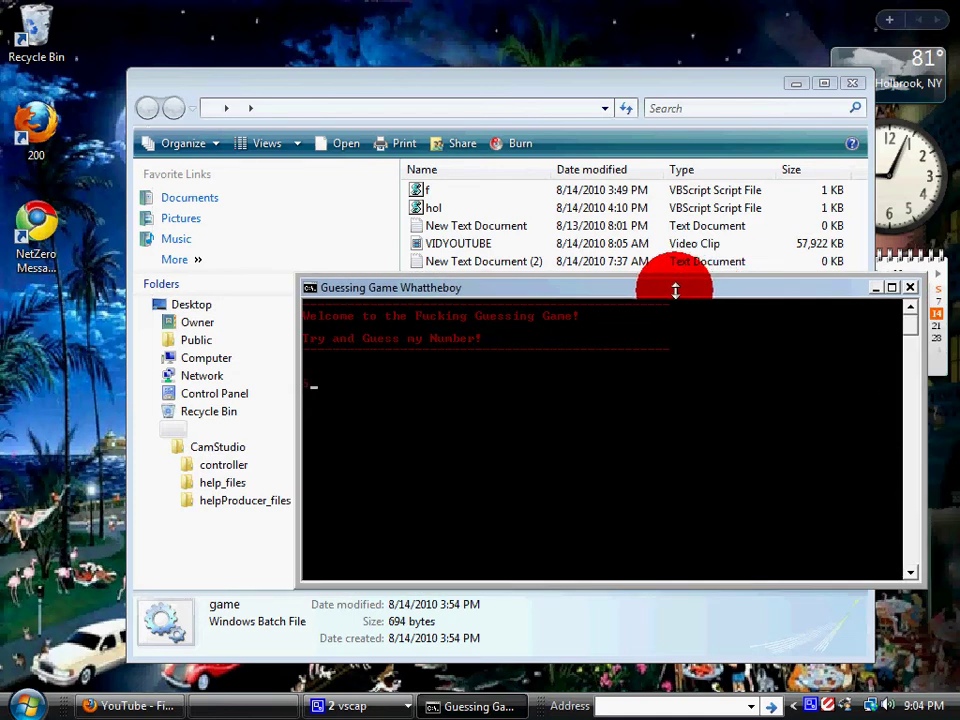
Submit 5 as the guess in the number guessing game and close the game.
type("5")
key("Return")
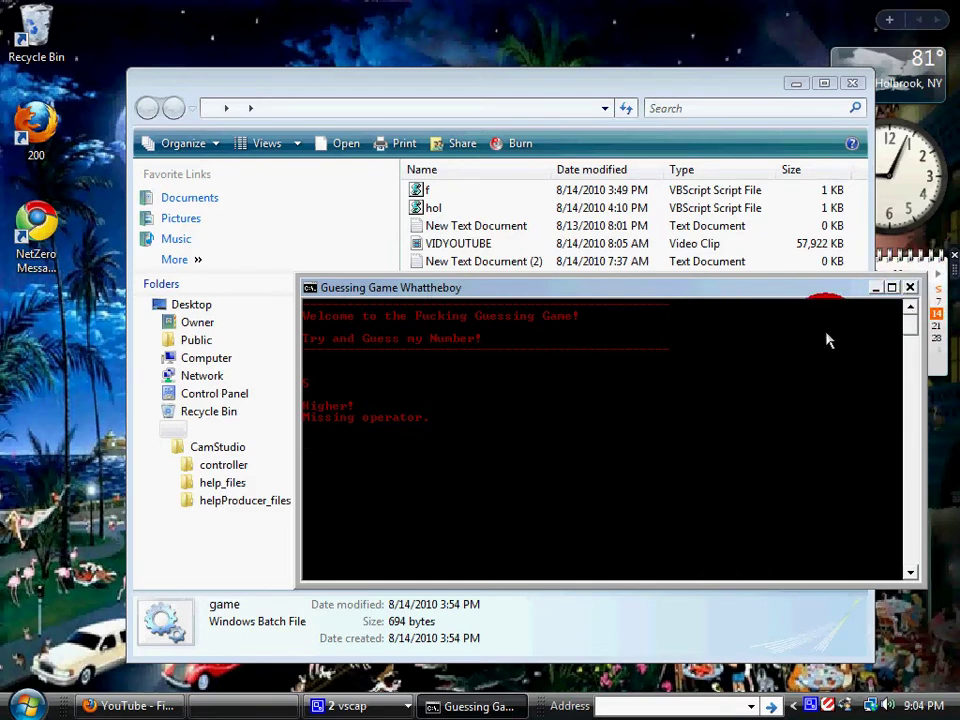
left_click(910, 288)
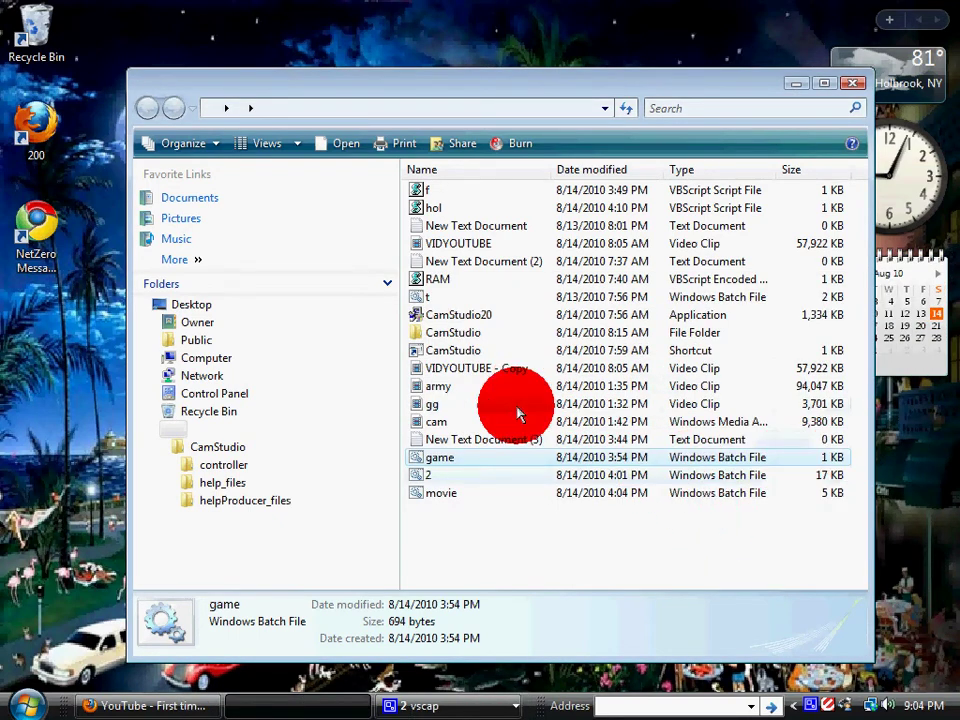
Run the batch file named movie and shift its console window toward the center of the folder window.
left_click(624, 497)
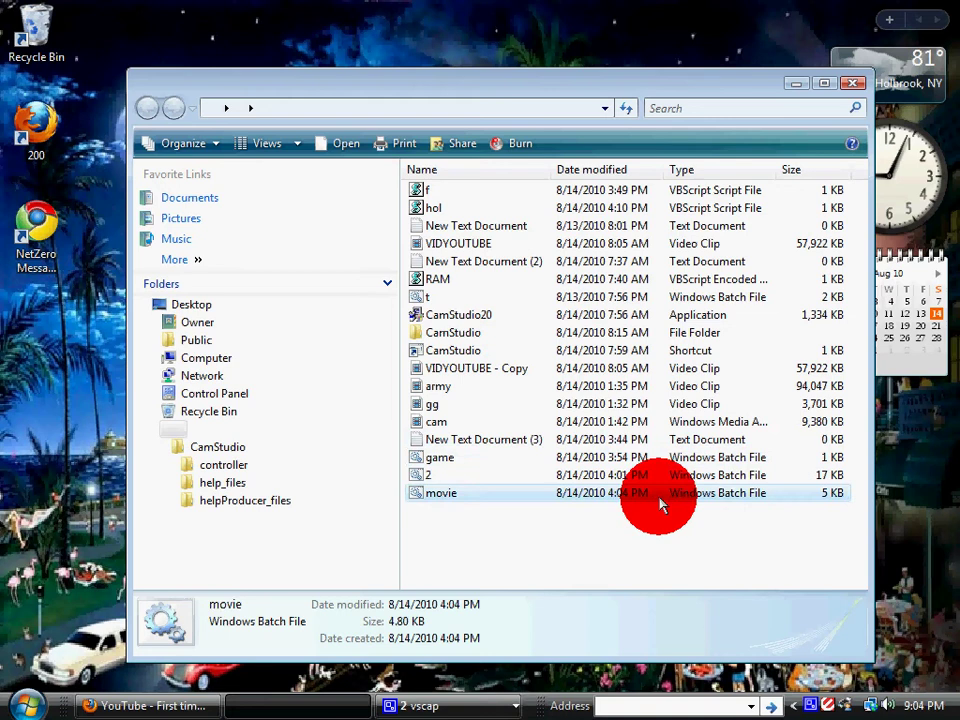
right_click(660, 500)
left_click(697, 160)
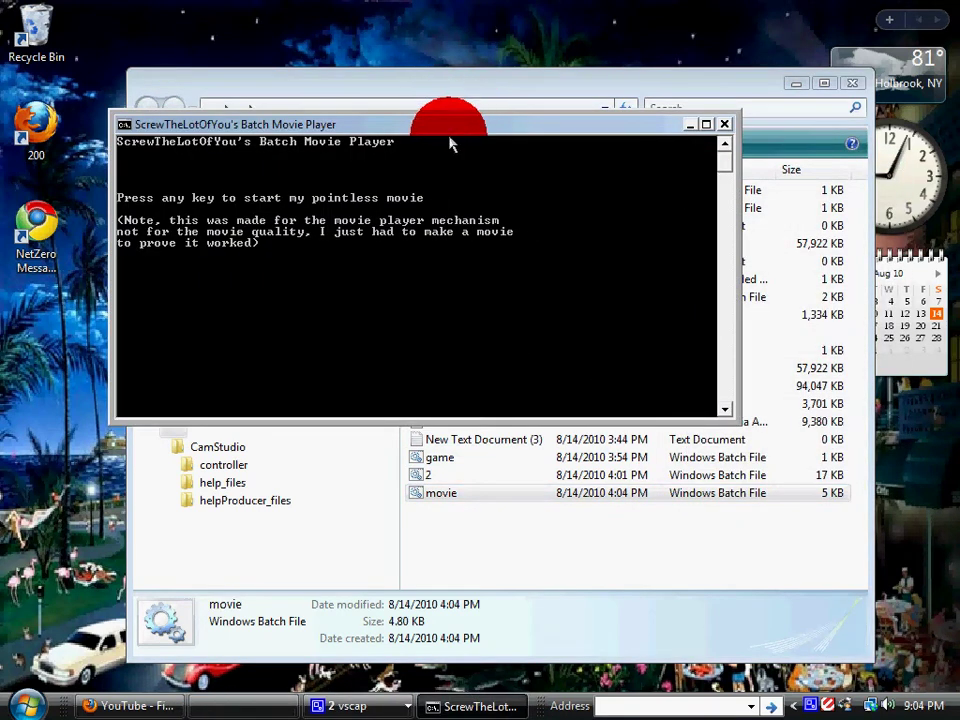
left_click_drag(383, 130, 466, 141)
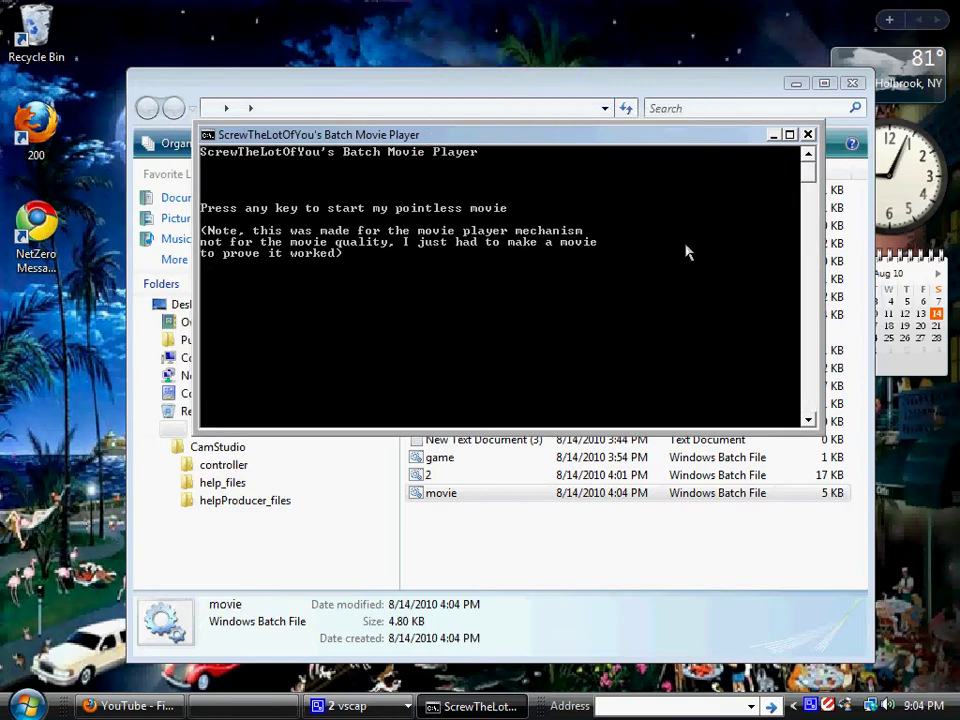
Play the batch movie, continue through its frame rate and gap demonstration, and exit the player.
key("space")
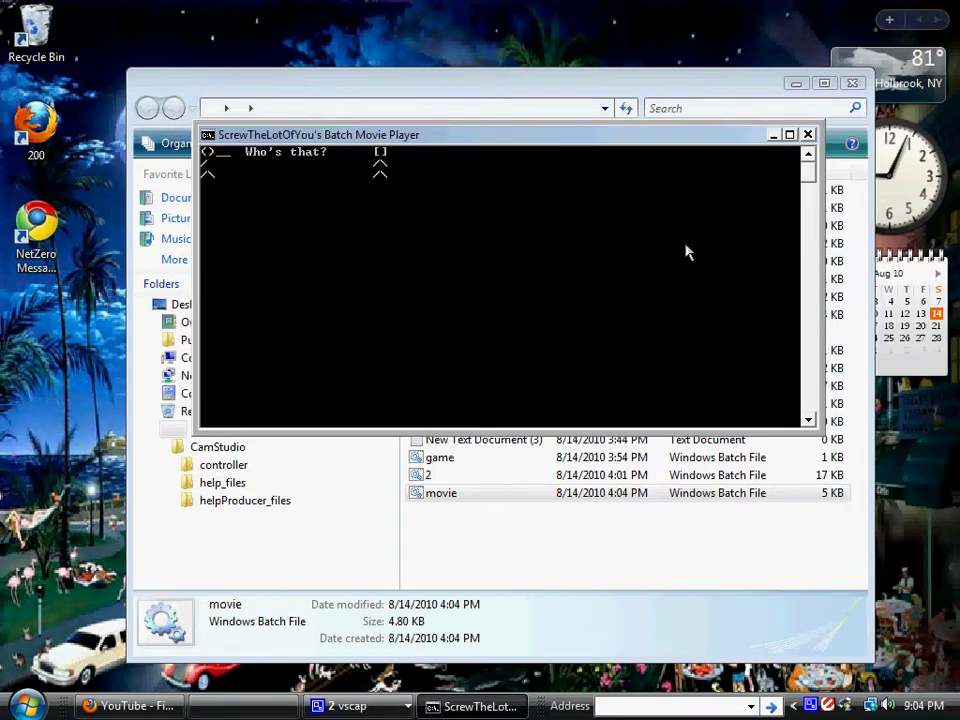
mouse_move(676, 121)
left_mouse_down()
mouse_move(669, 84)
mouse_move(673, 97)
mouse_move(613, 62)
mouse_move(611, 26)
left_mouse_up()
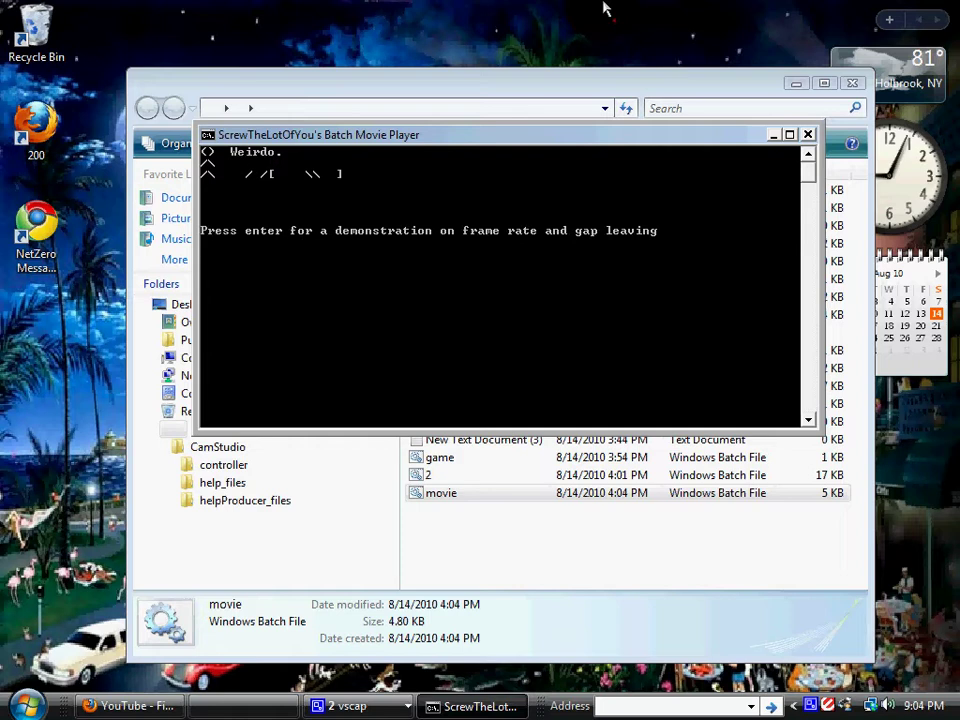
key("Return")
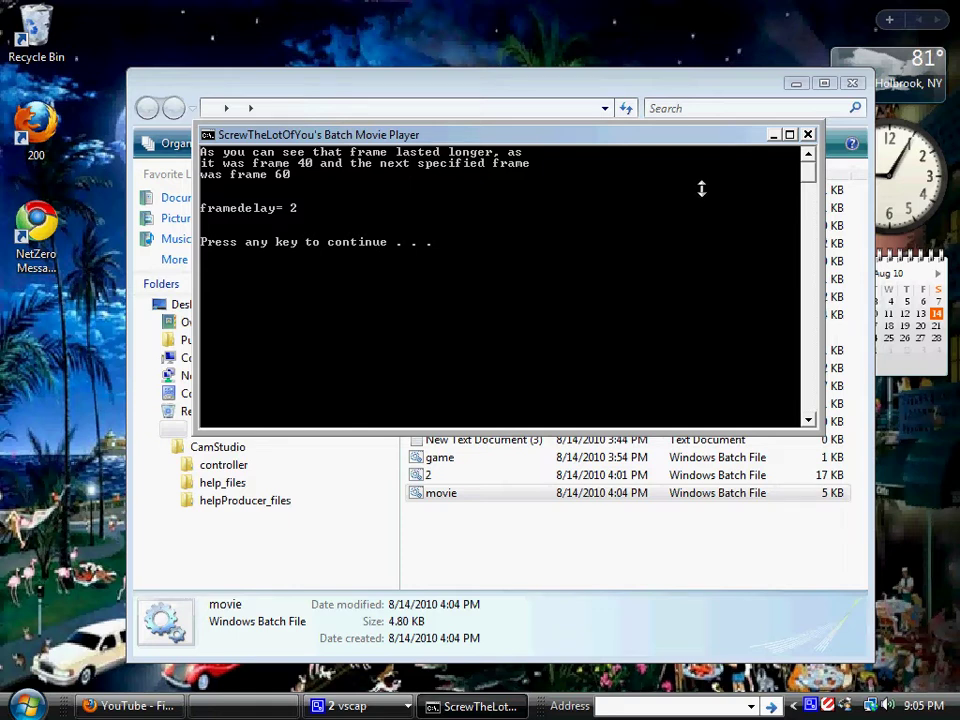
key("space")
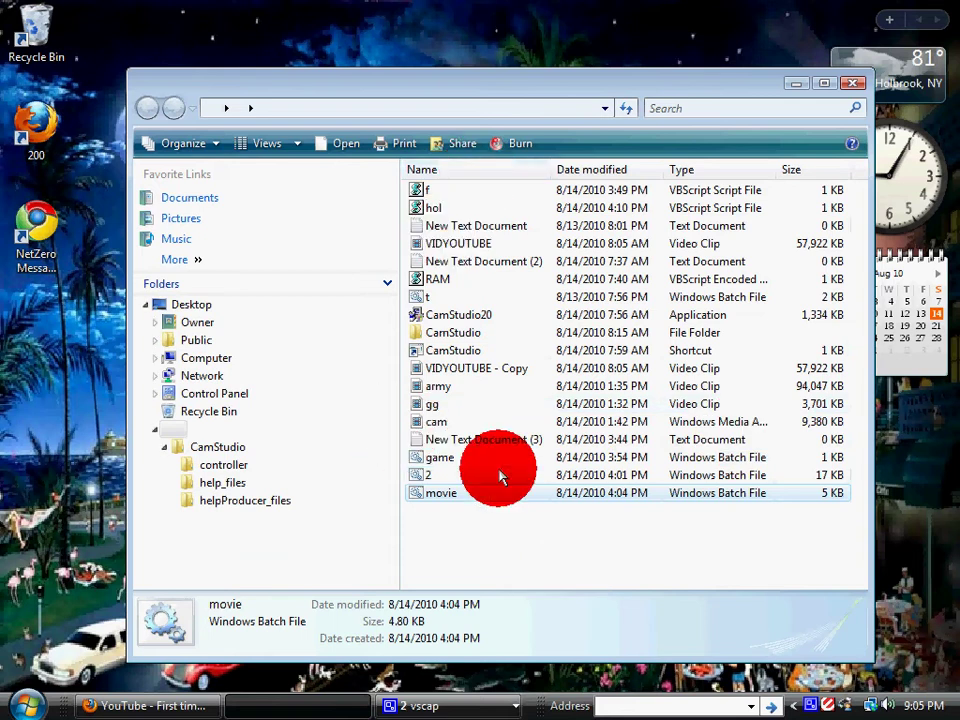
Run the batch file named t and try to unlock the folder by entering a password at both prompts.
left_click(437, 300)
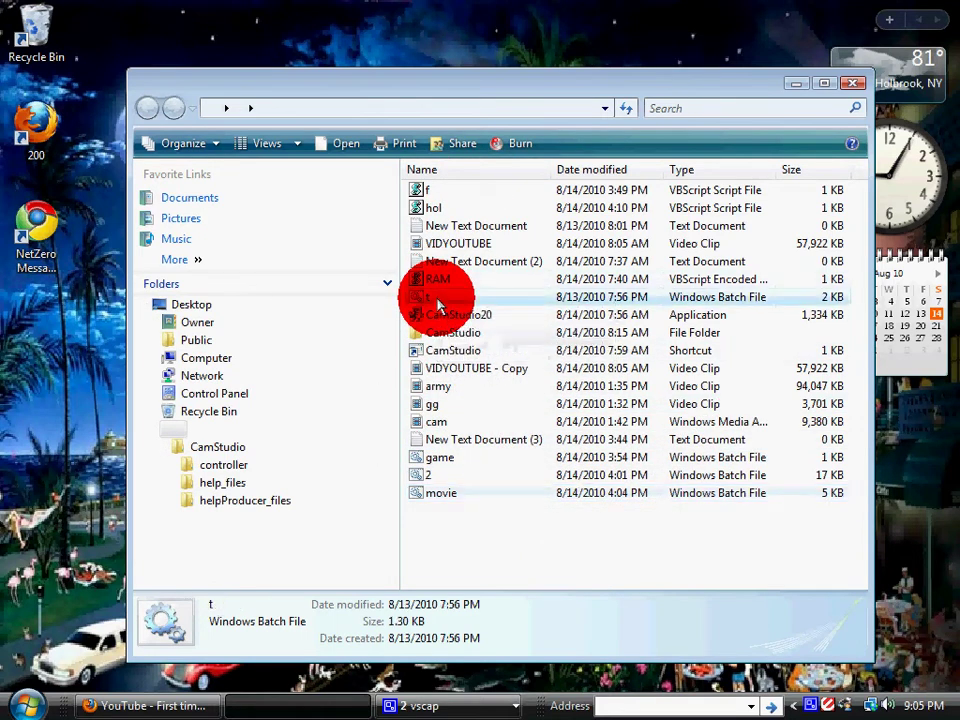
right_click(524, 302)
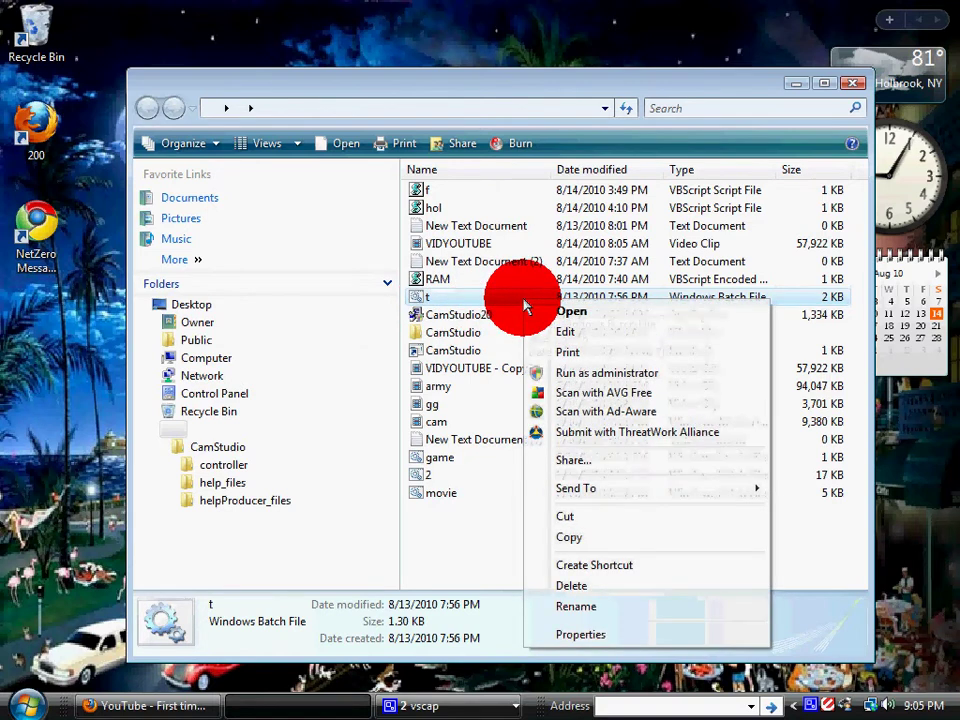
left_click(590, 316)
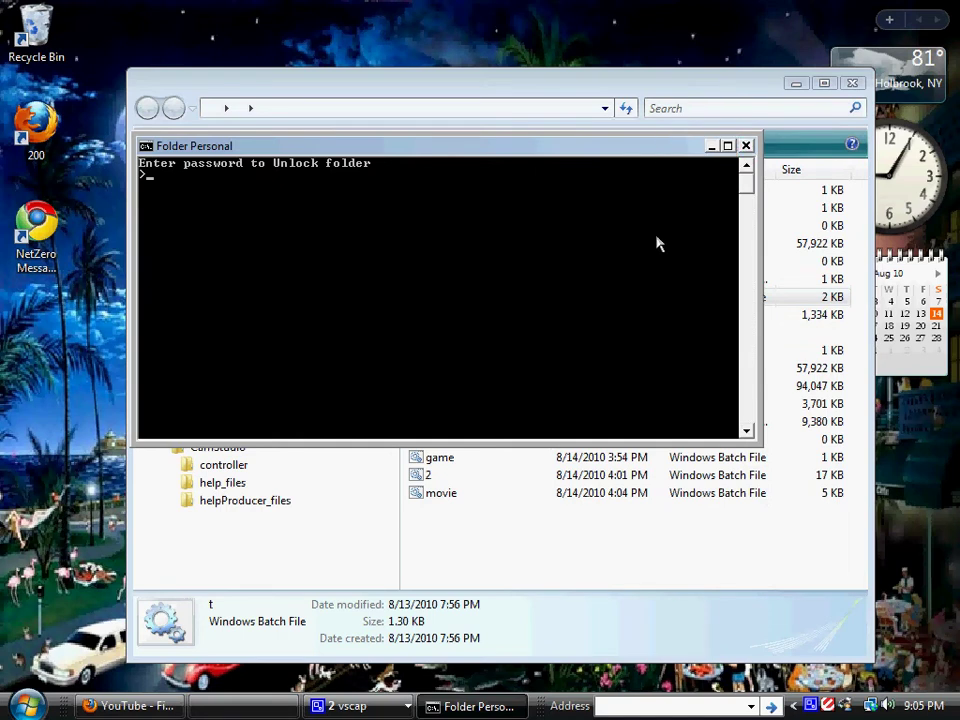
type("111")
key("Return")
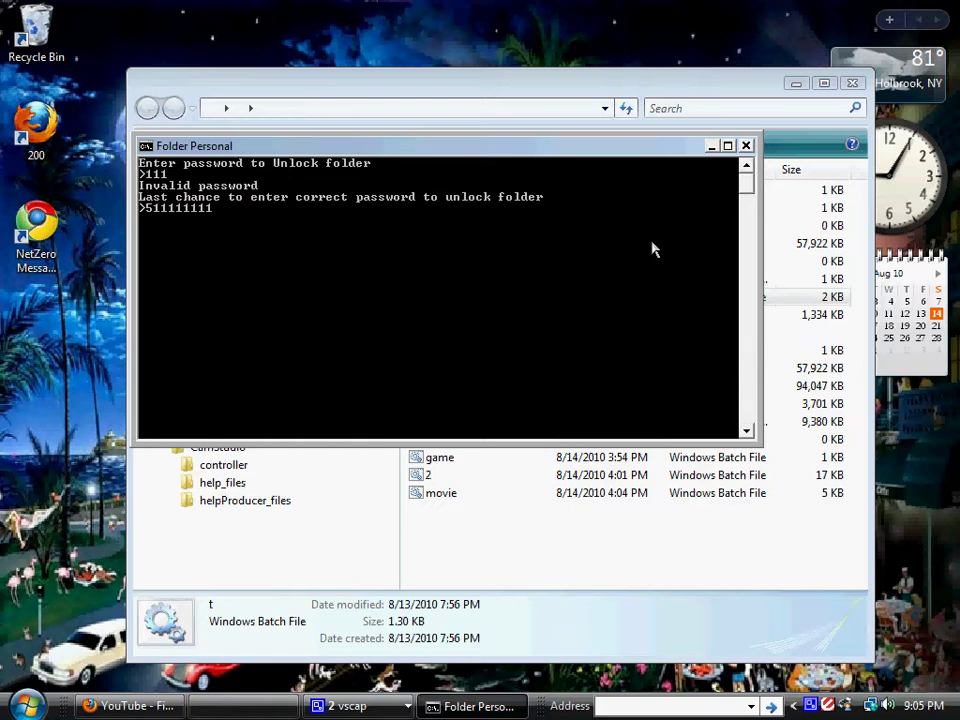
key("Return")
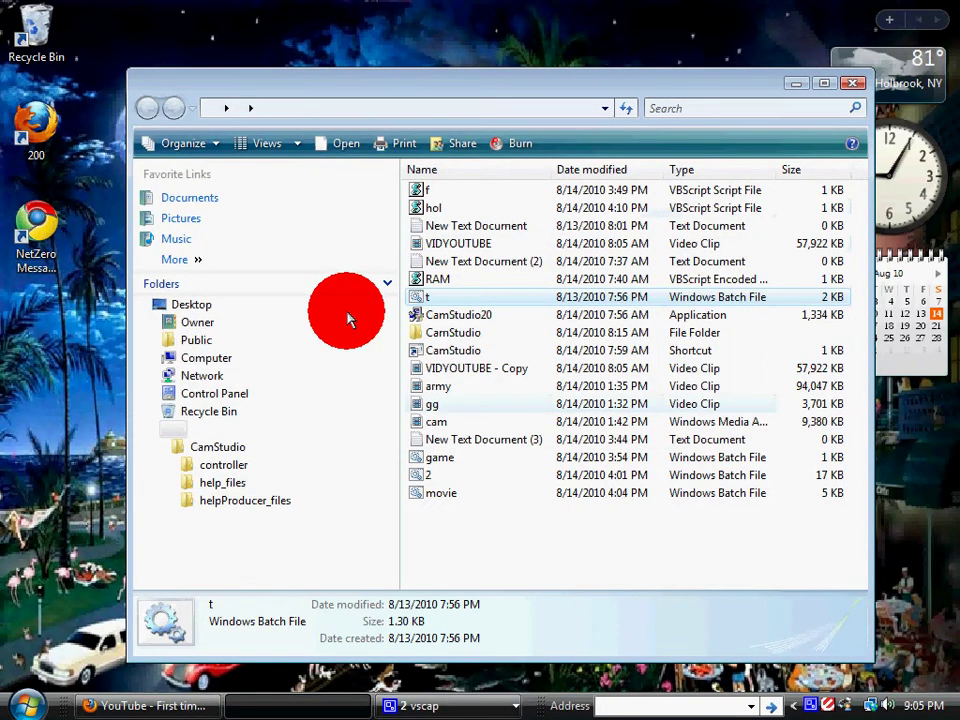
Run the VBScript file named hol twice and answer one instance's message boxes with OK, Retry and Yes until it ends.
left_click(471, 207)
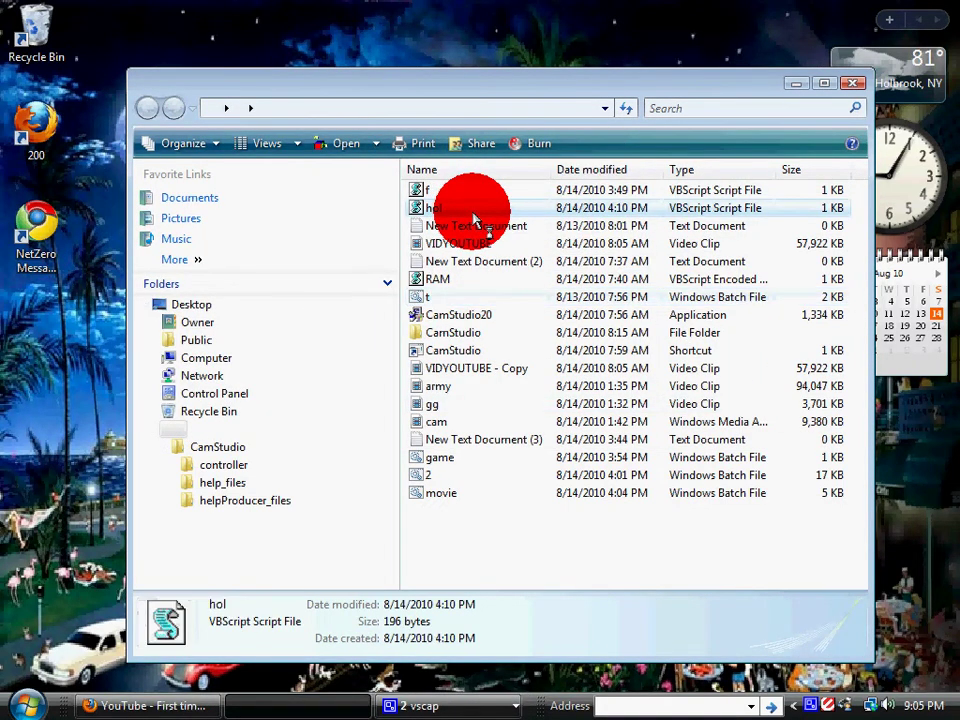
right_click(474, 215)
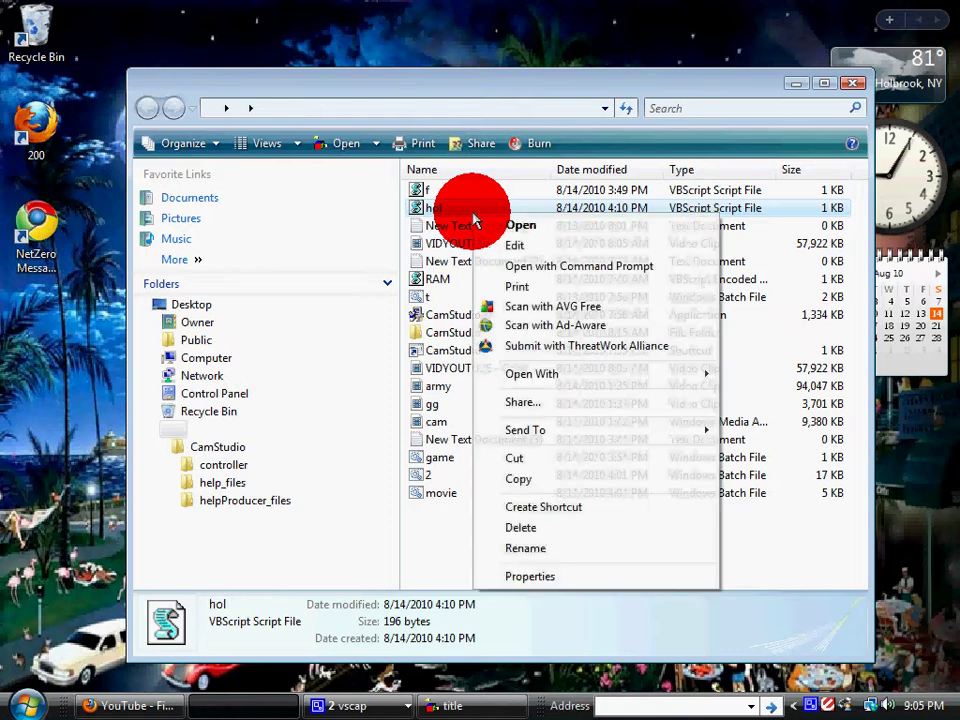
left_click(545, 229)
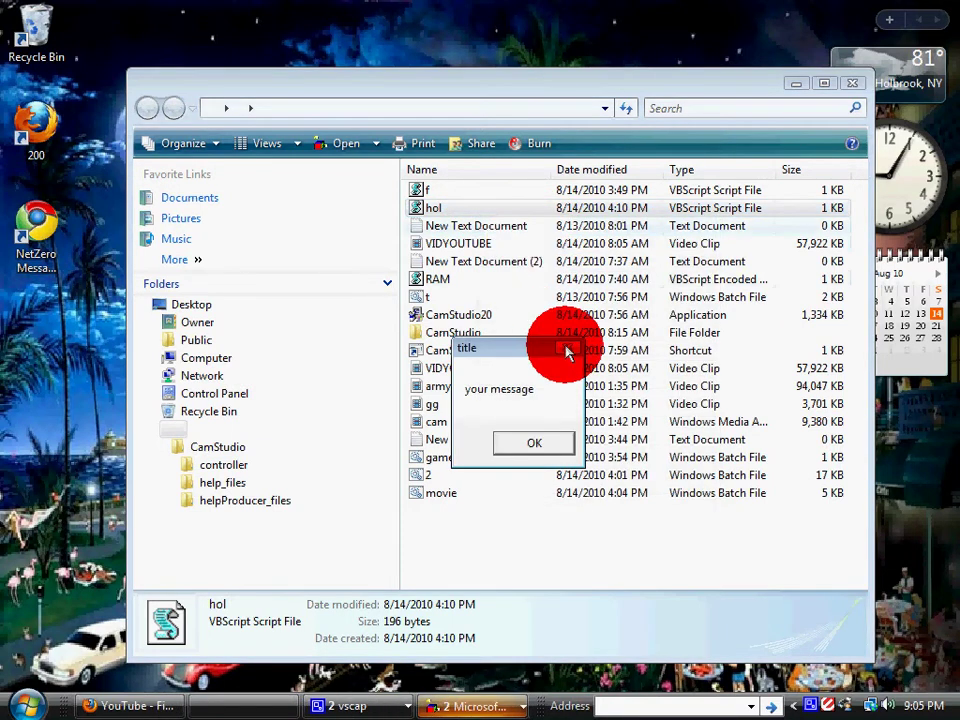
left_click(530, 450)
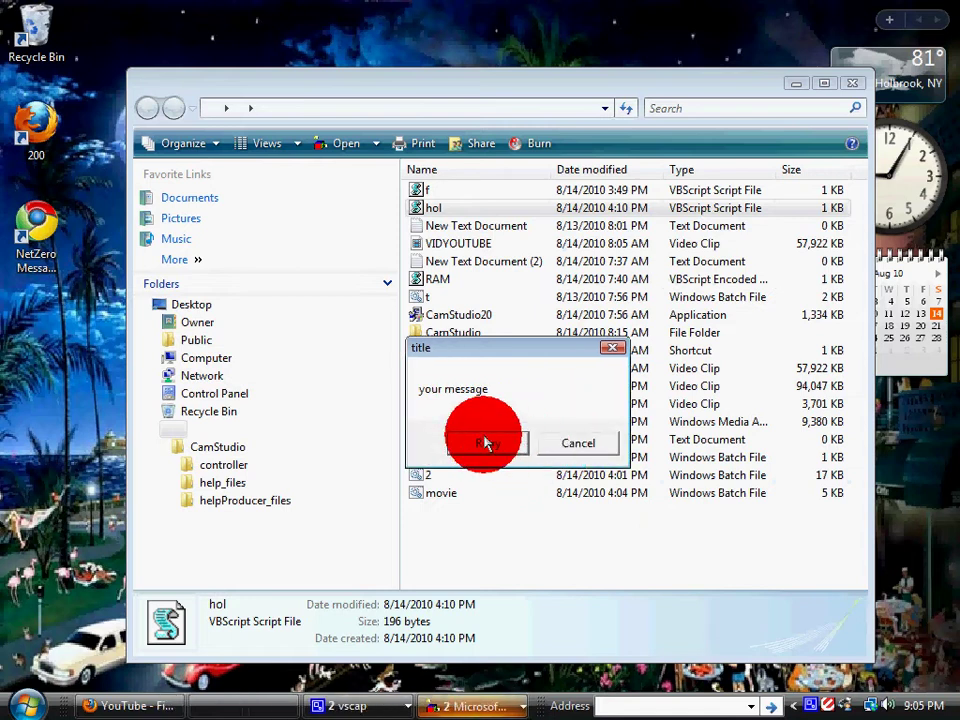
left_click(485, 443)
left_click(521, 446)
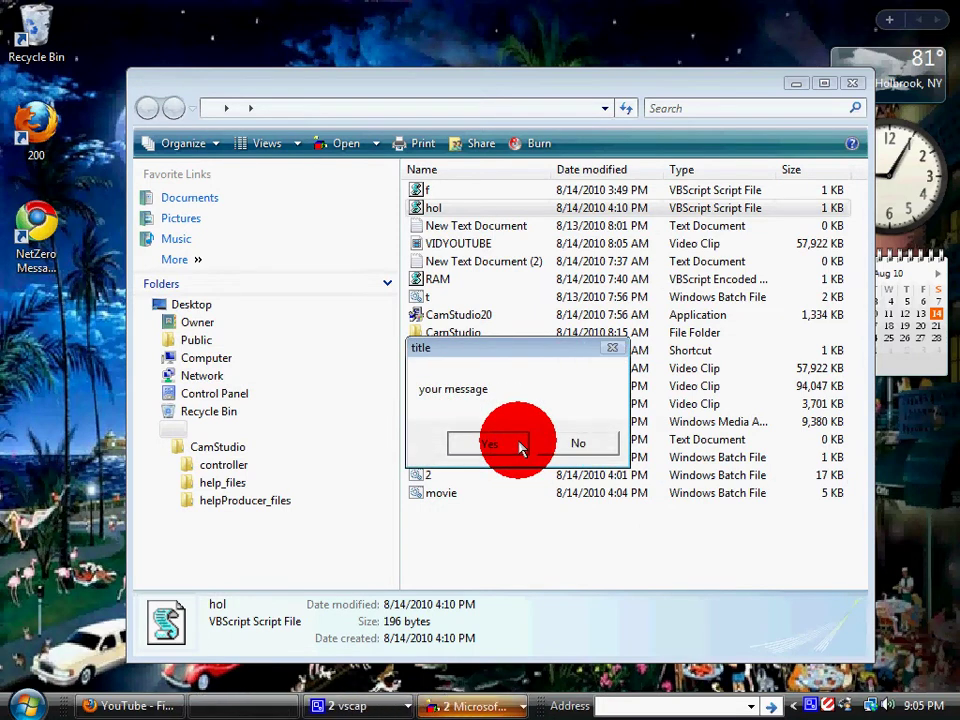
left_click(520, 447)
left_click(521, 447)
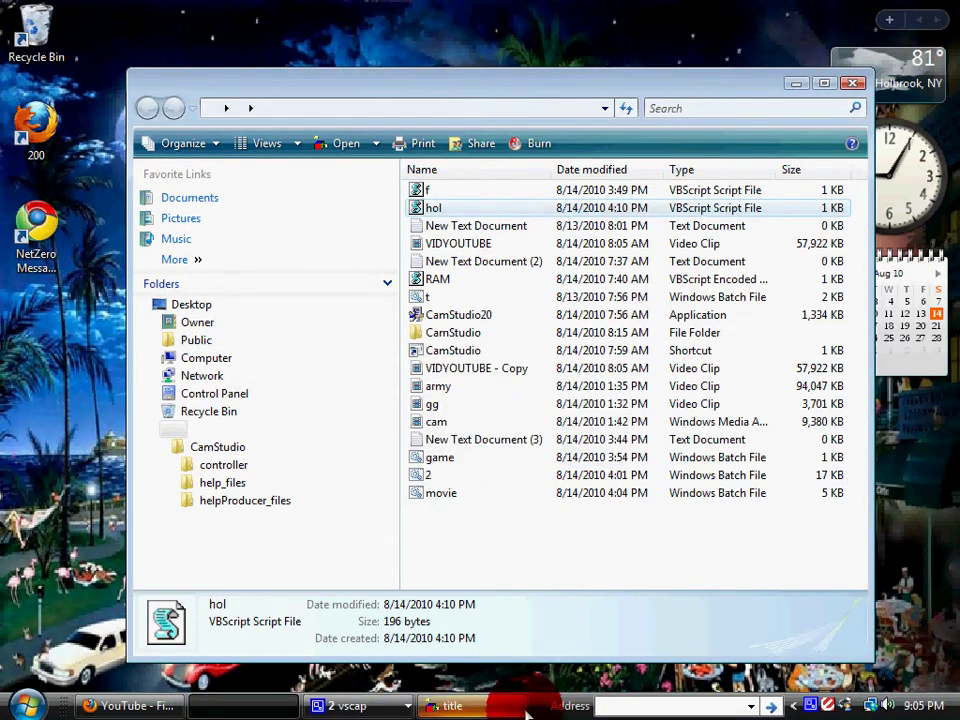
Bring up the remaining instance of the message script and answer its boxes with OK, Retry and Yes until it ends.
left_click(525, 707)
left_click(520, 426)
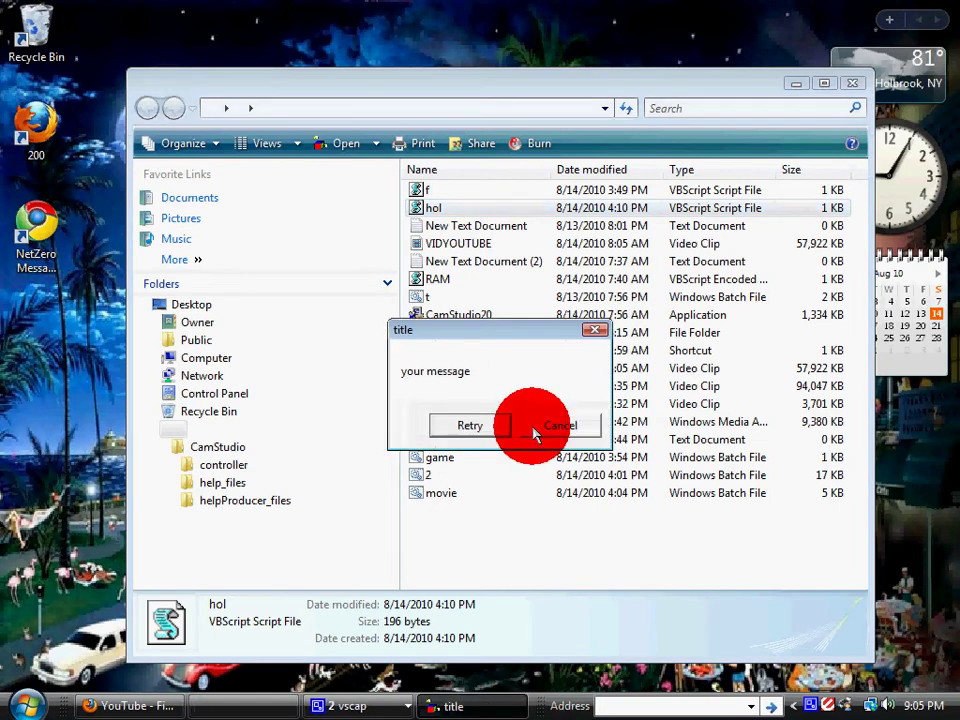
left_click(475, 430)
left_click(514, 430)
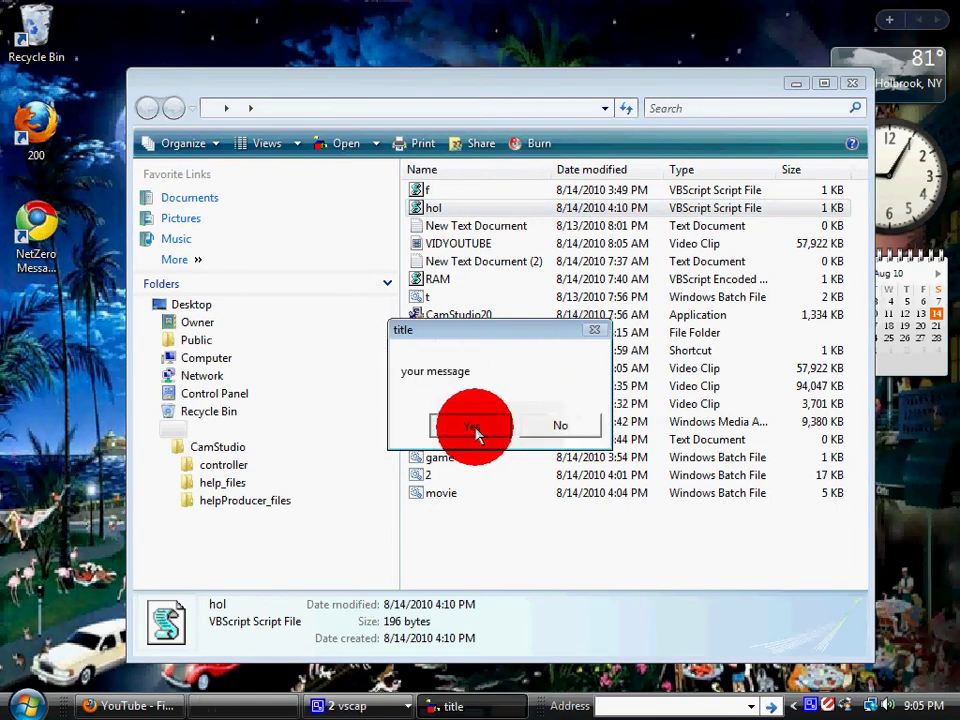
left_click(476, 430)
left_click(541, 424)
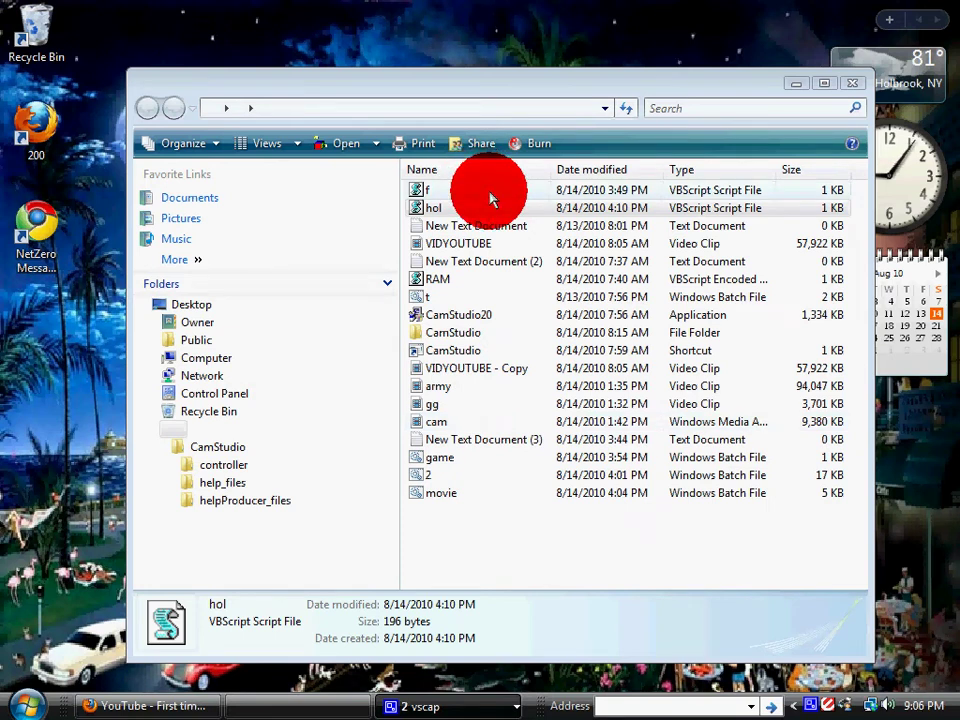
Run the VBScript file named f and acknowledge the message box with OK.
right_click(490, 198)
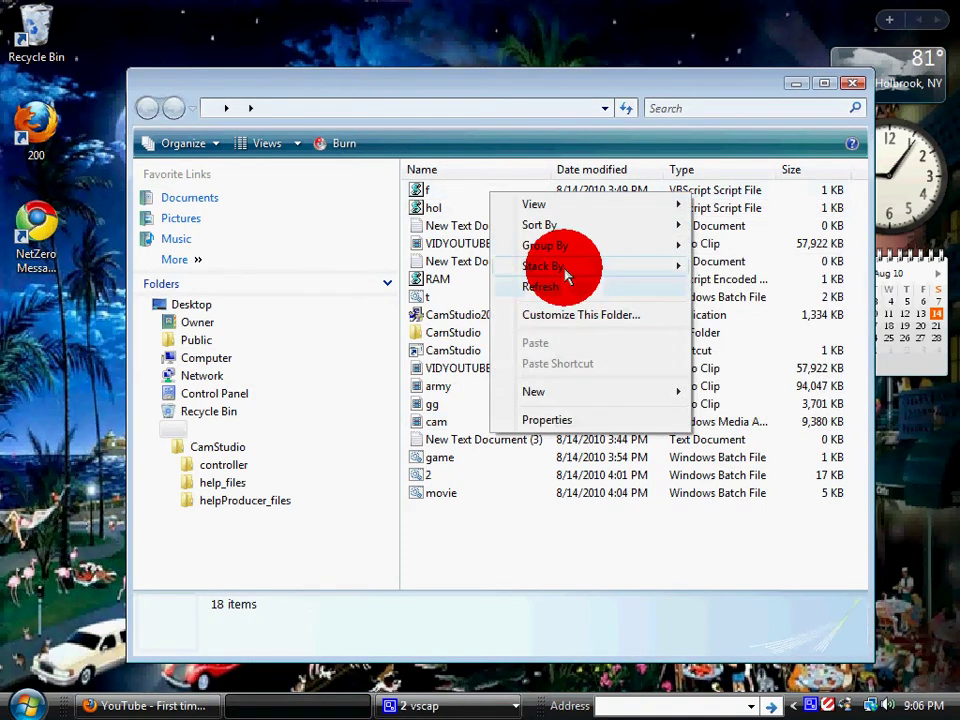
mouse_move(560, 266)
left_click(428, 189)
double_click(428, 189)
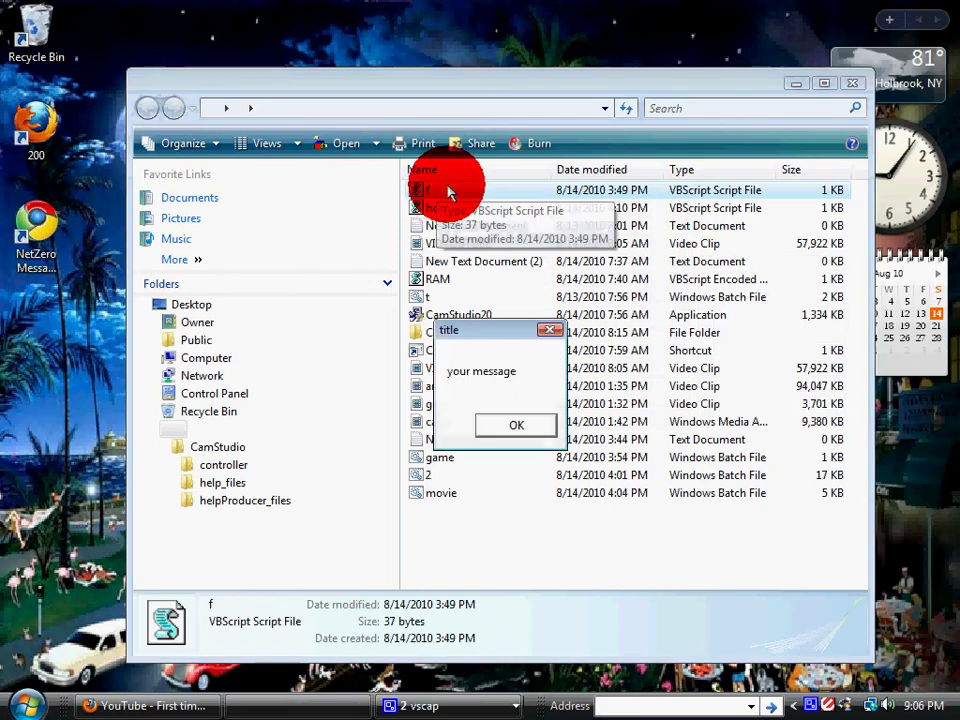
left_click(510, 427)
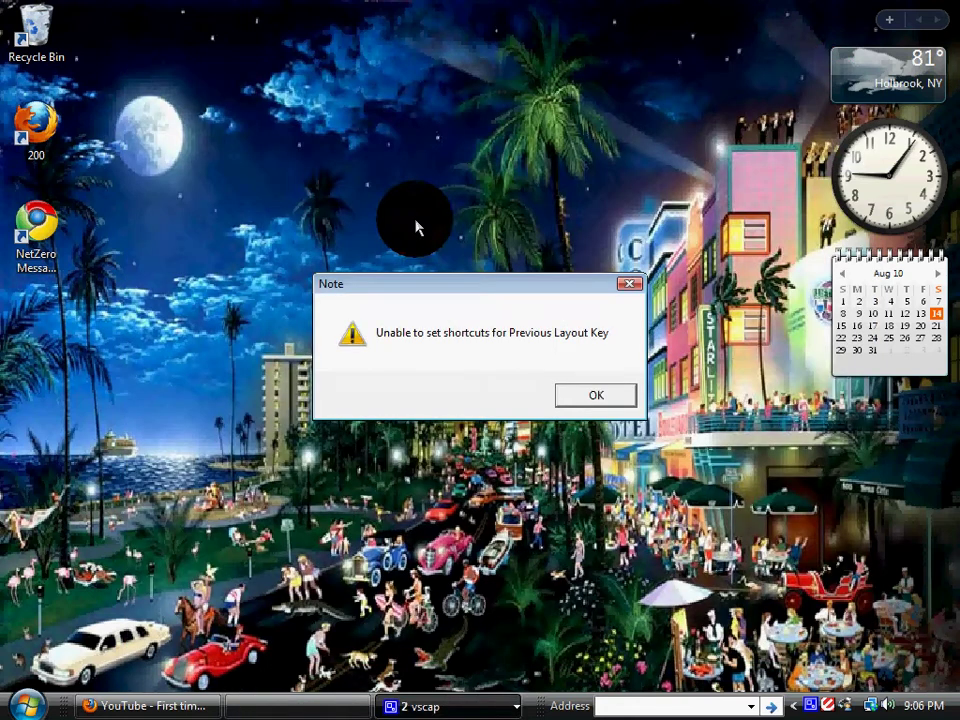
Dismiss the note about the Previous Layout Key shortcut and close the CamStudio window.
left_click(610, 394)
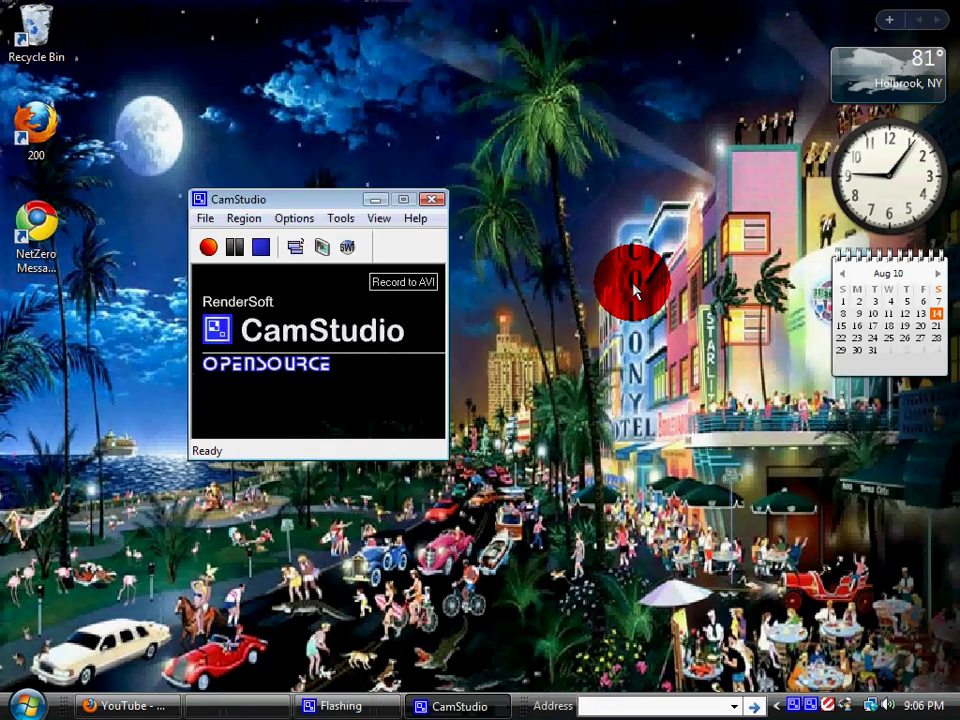
key("alt+F4")
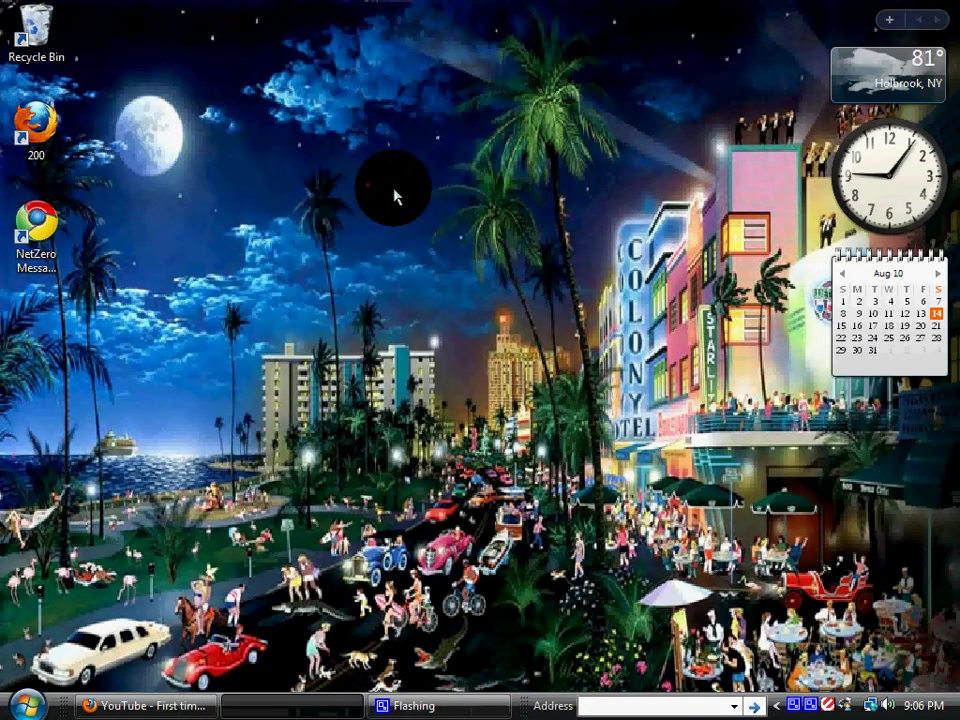
Create a new folder on the desktop and try to give it a blank name, declining the merge with the existing folder.
right_click(393, 183)
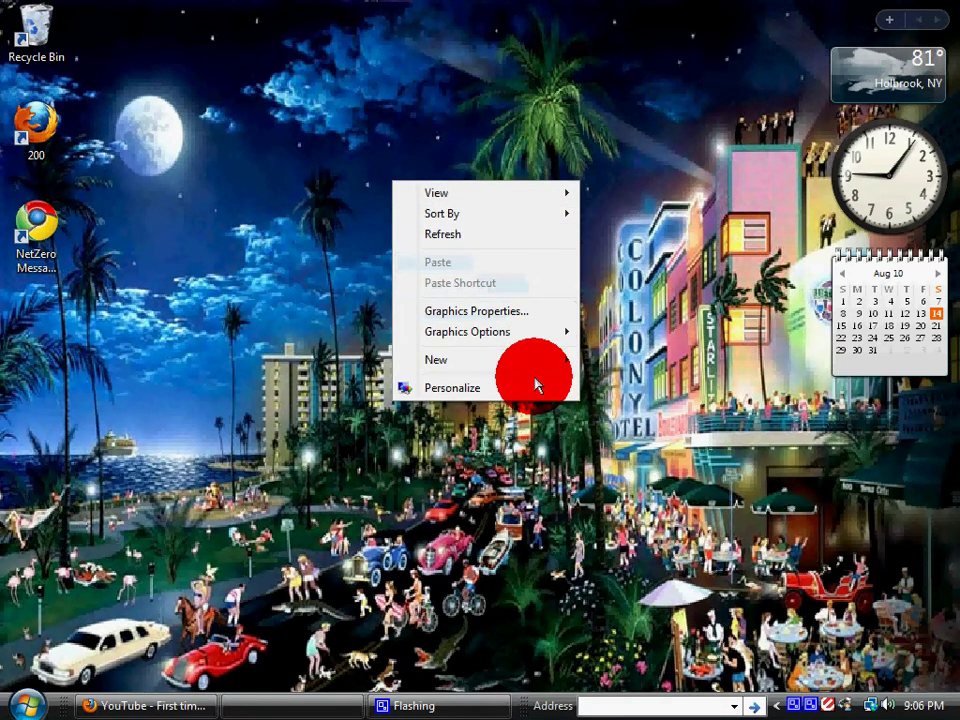
mouse_move(560, 359)
left_click(632, 371)
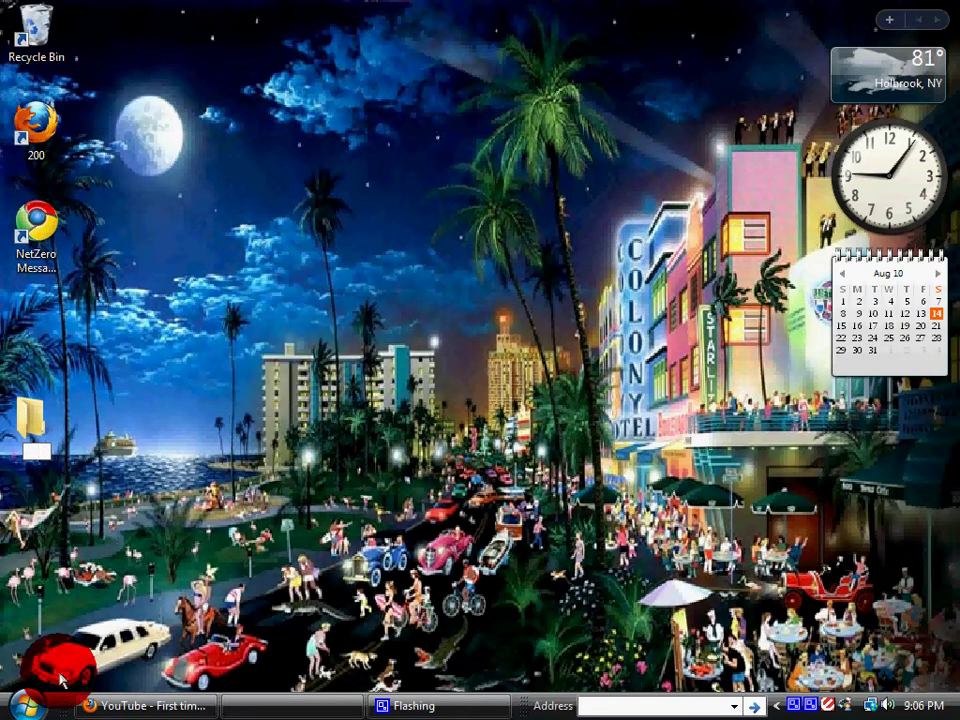
left_click(74, 405)
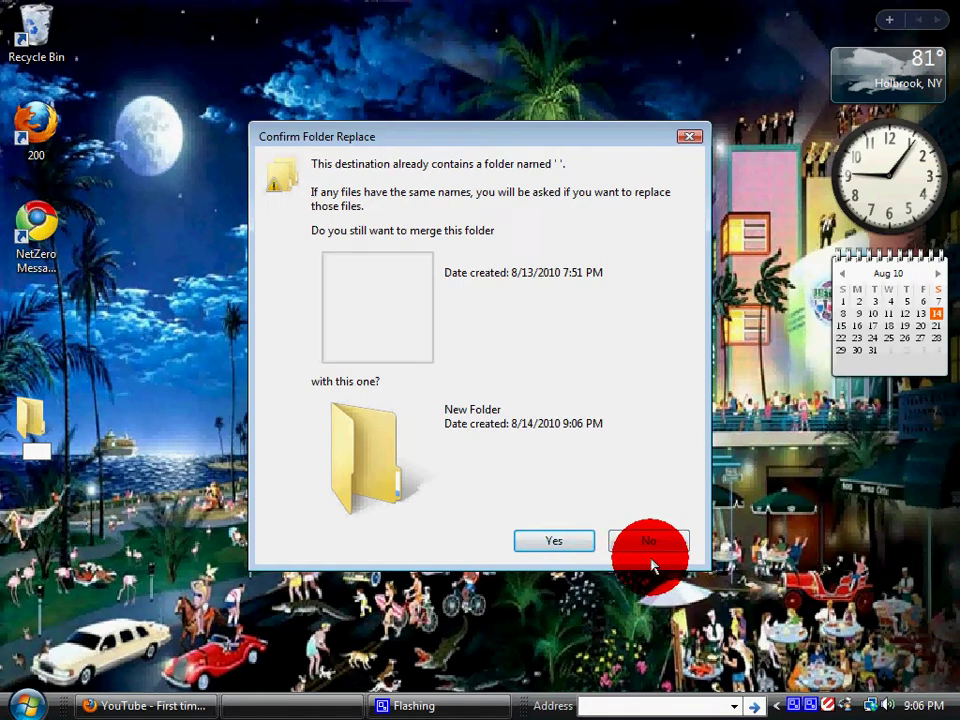
left_click(628, 538)
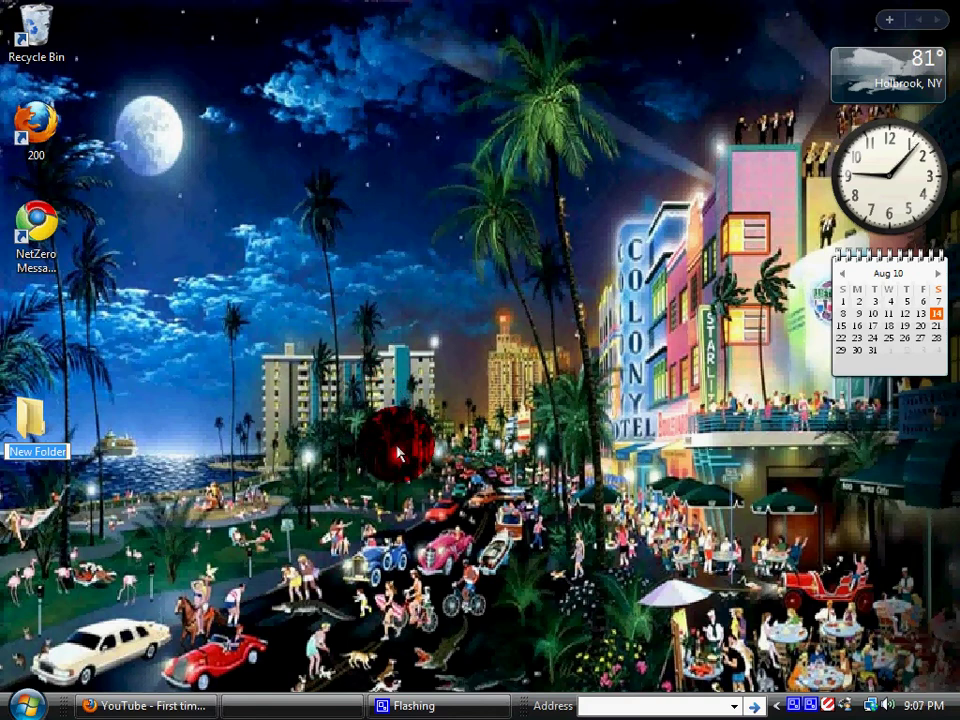
Delete New Folder from the desktop by moving it to the Recycle Bin.
left_click(30, 412)
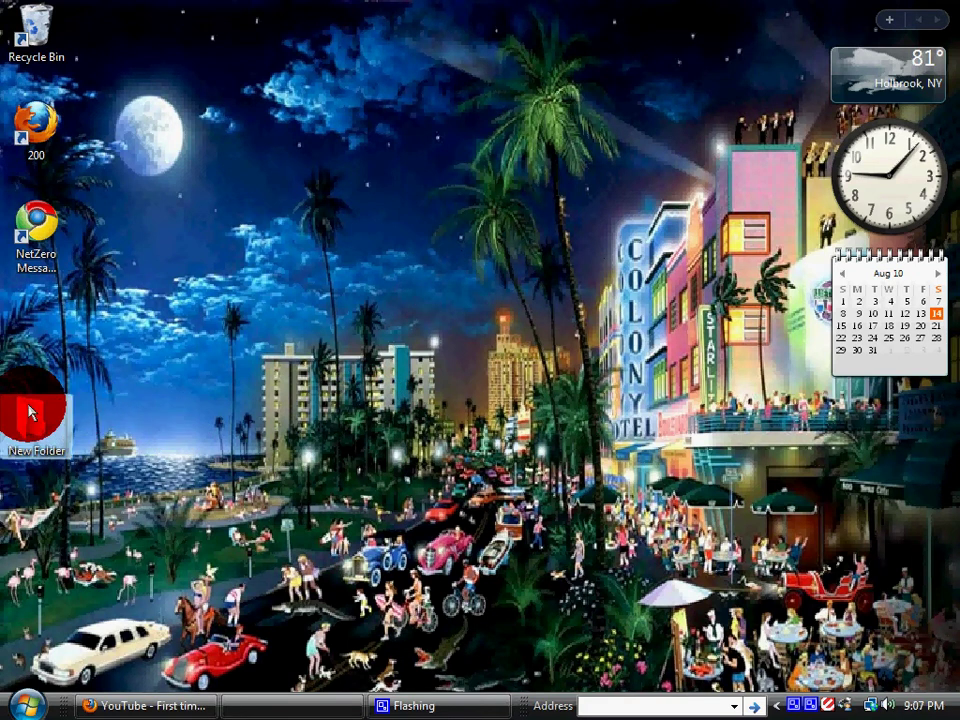
right_click(30, 412)
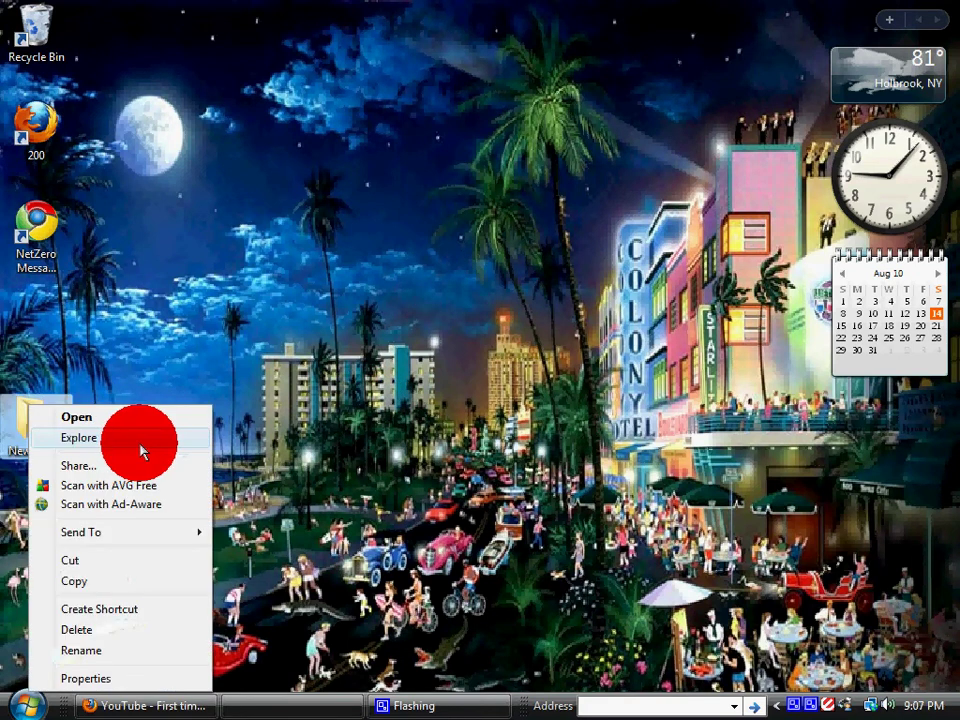
left_click(118, 630)
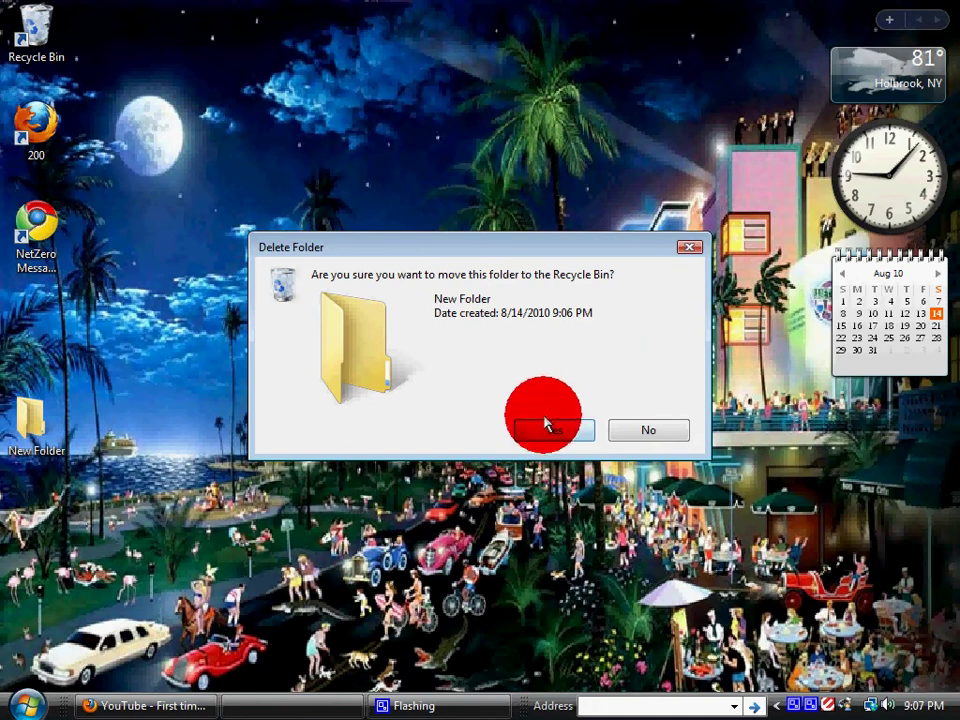
left_click(548, 430)
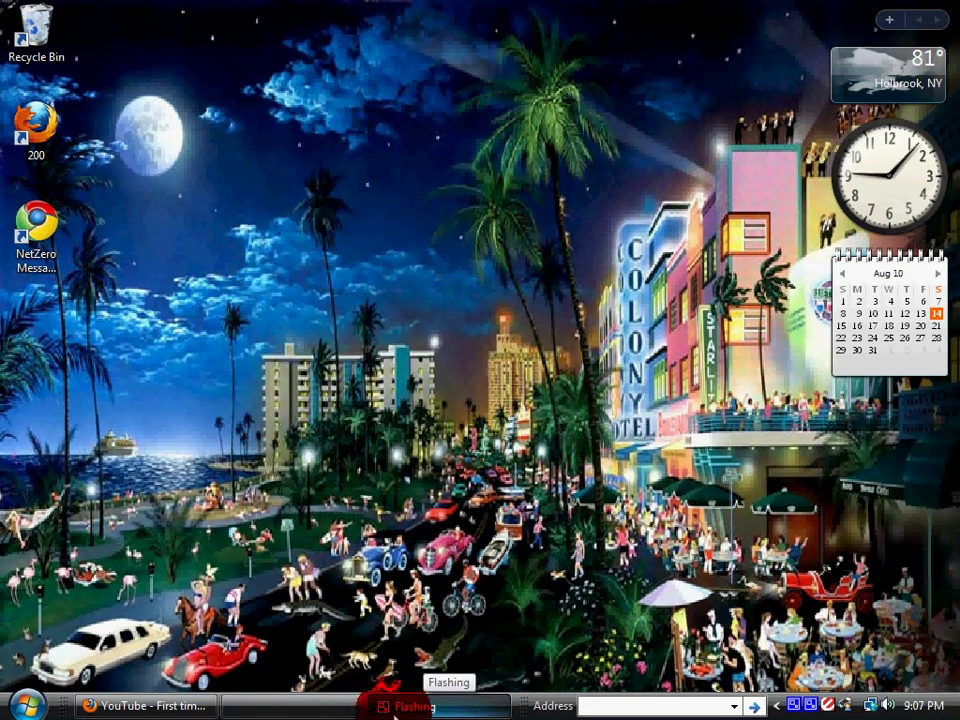
Open New Text Document (3) from the script folder, put the folder window away and enter Q33N as the text.
left_click(282, 702)
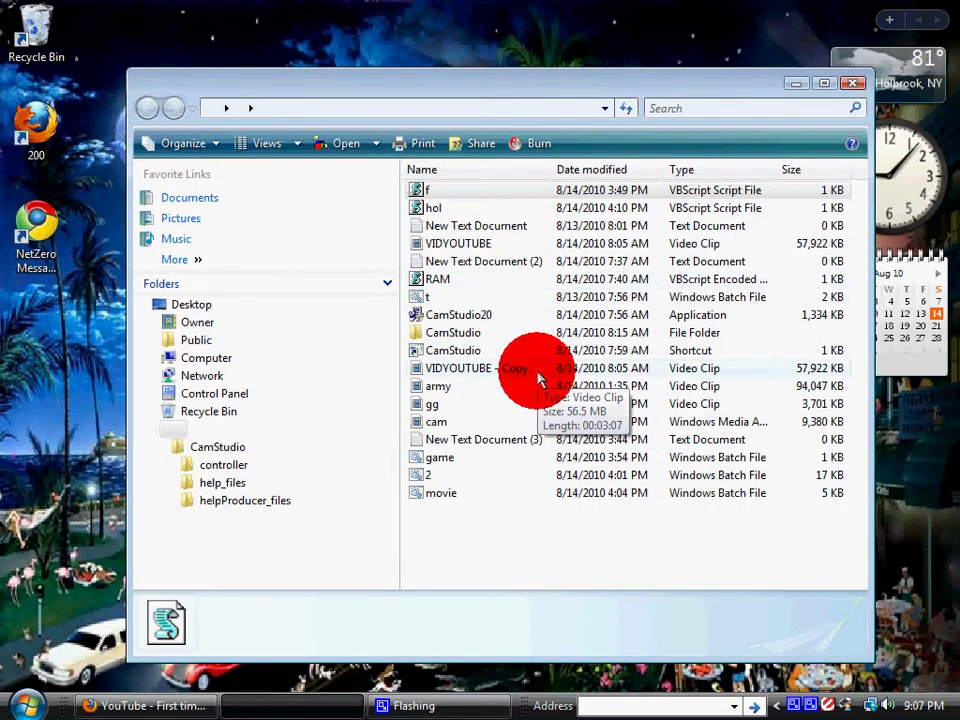
left_click(549, 441)
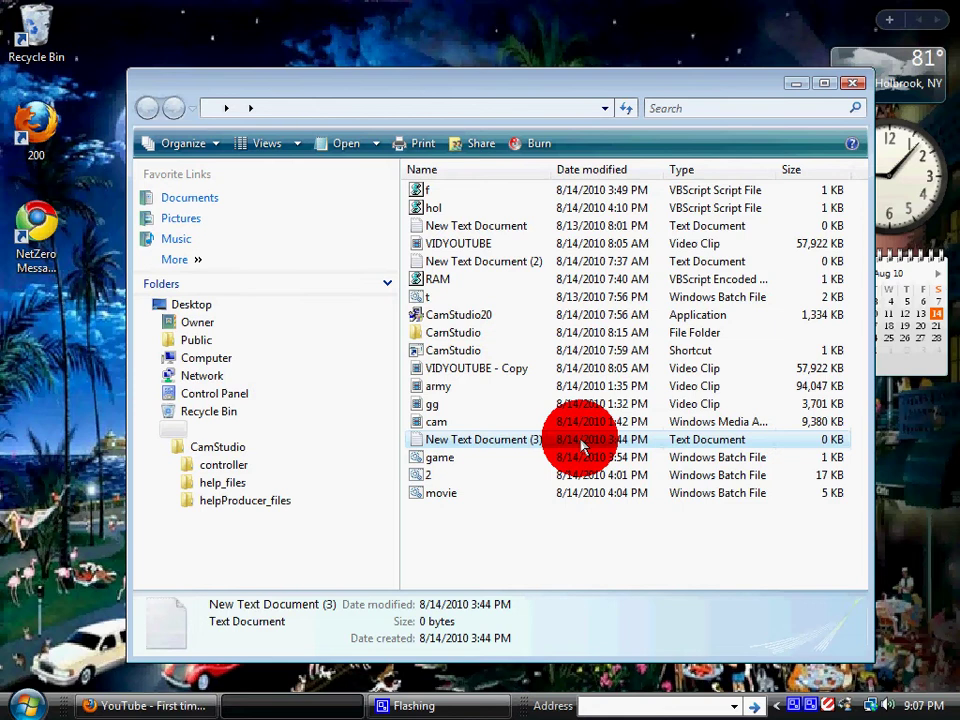
right_click(583, 447)
left_click(636, 98)
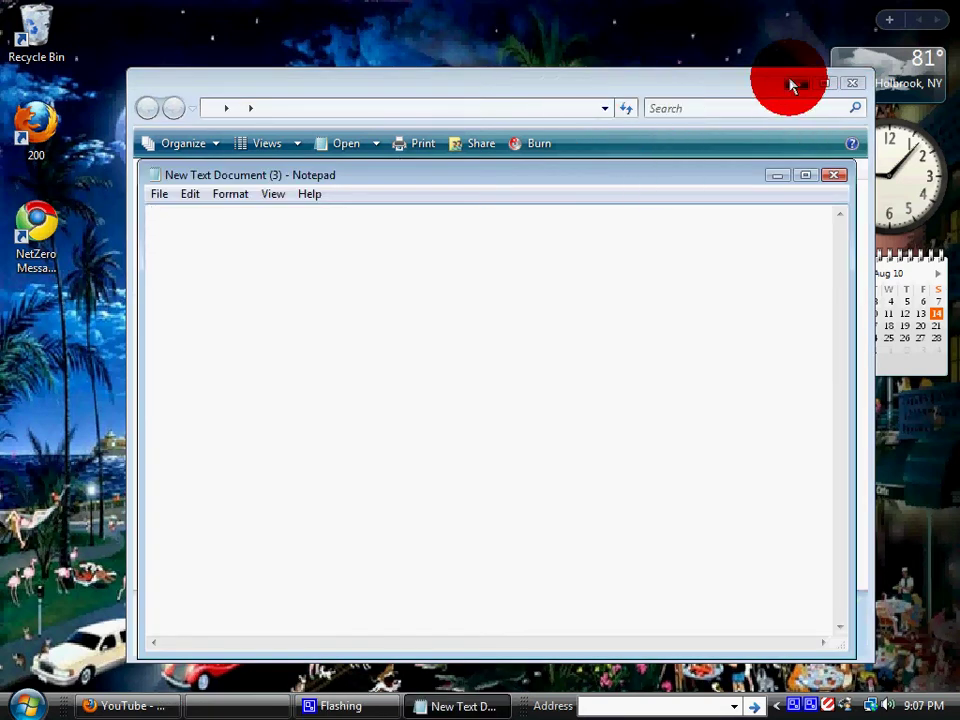
left_click(790, 84)
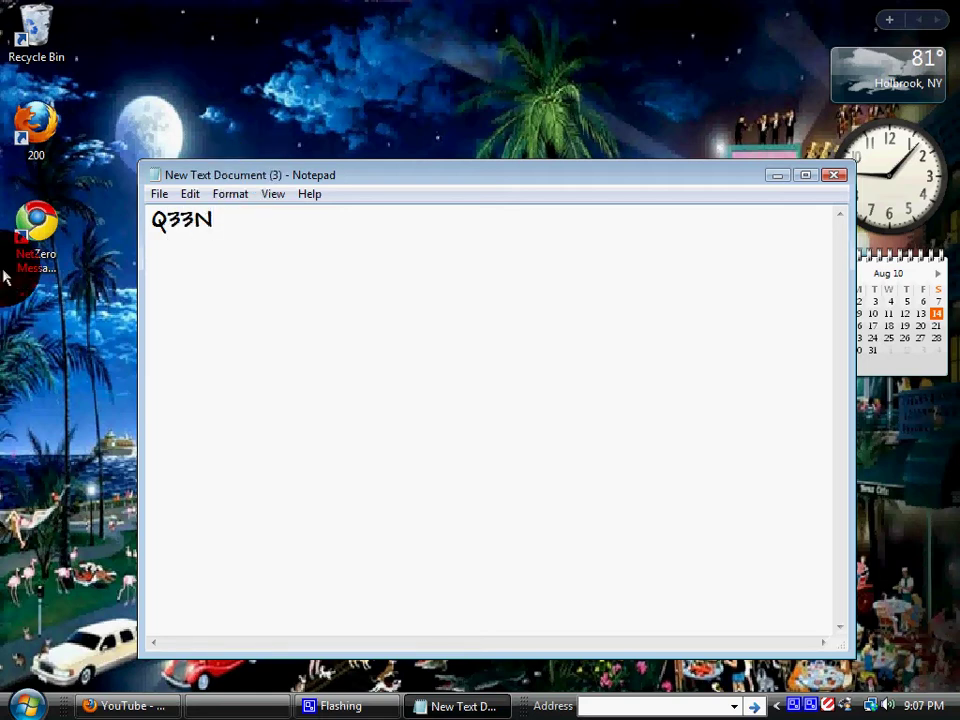
Change the font of the Q33N text to Wingdings, keeping the bold style and size 22.
left_click(186, 195)
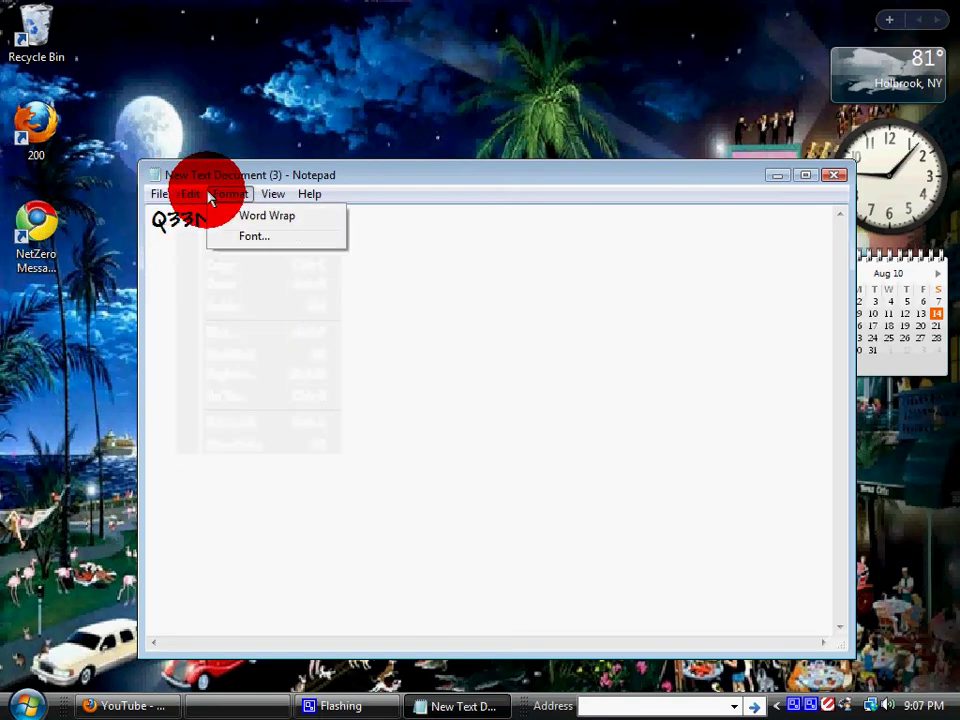
left_click(312, 241)
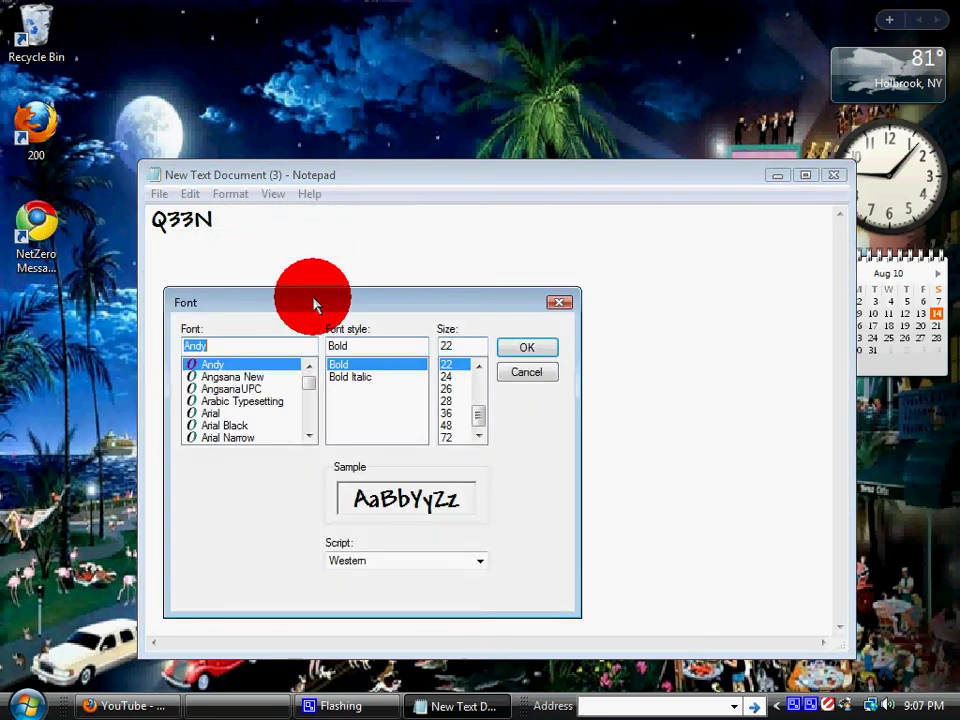
scroll(288, 416, "down", 5)
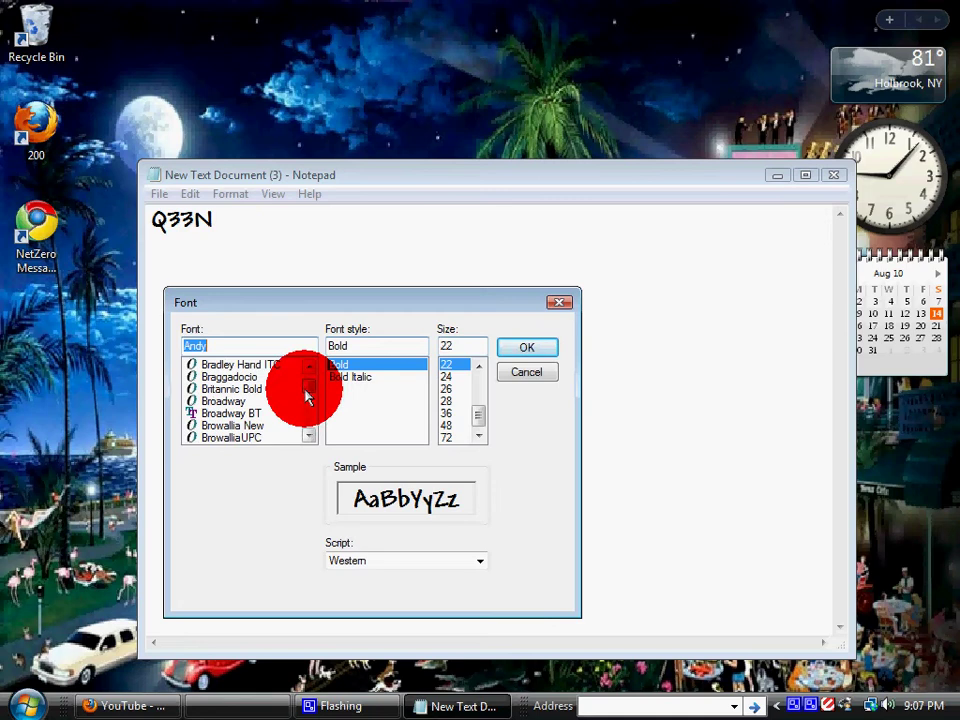
left_click_drag(309, 405, 272, 410)
scroll(272, 410, "up", 3)
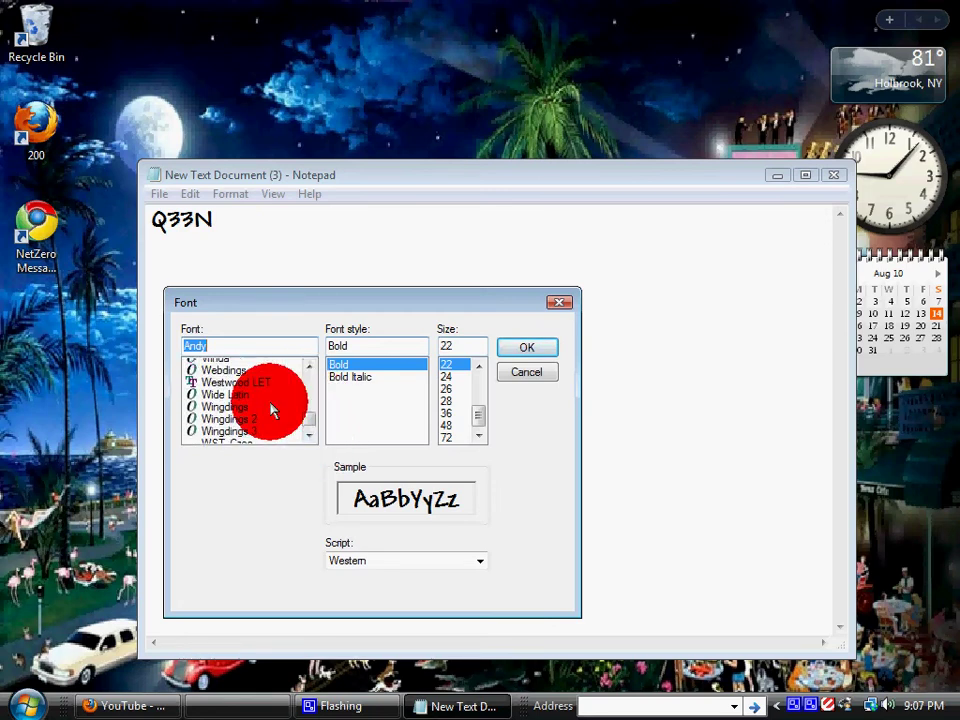
scroll(275, 412, "up", 1)
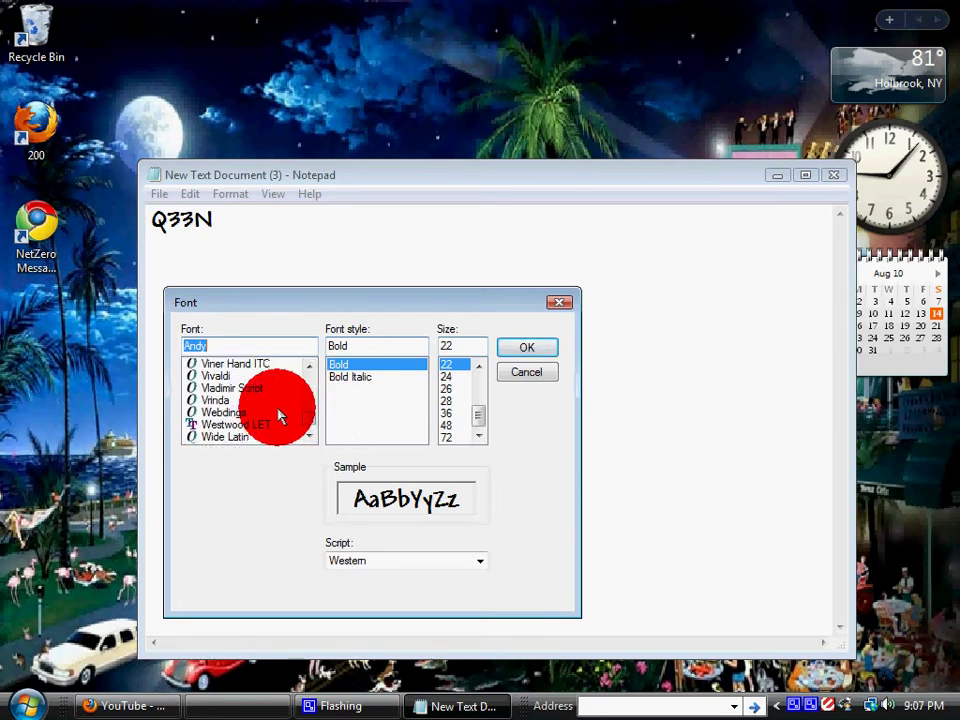
scroll(278, 413, "down", 1)
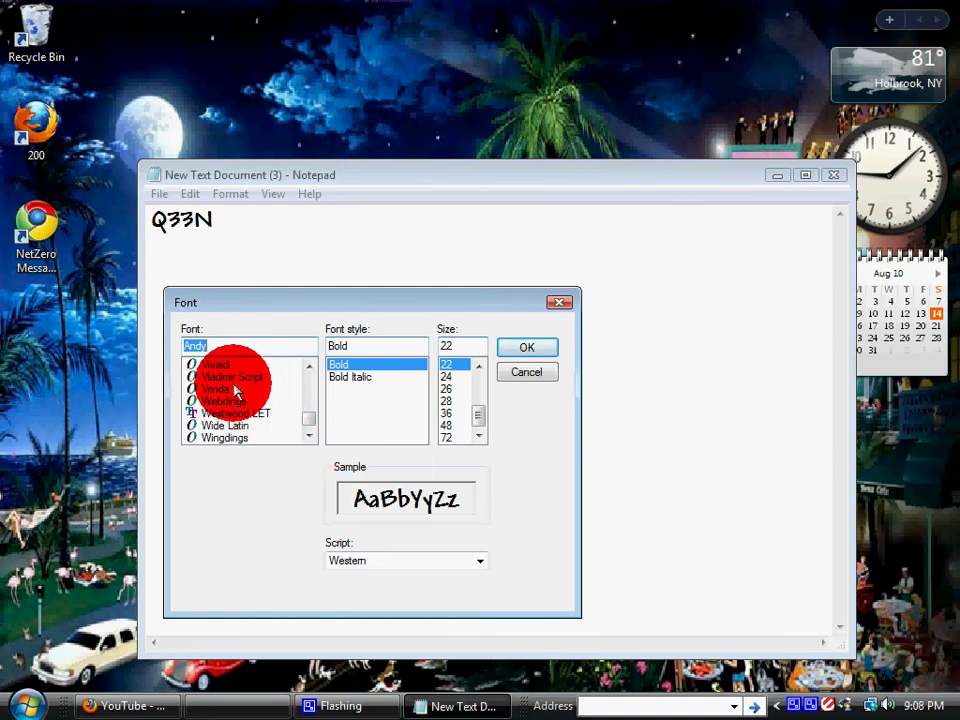
left_click(250, 401)
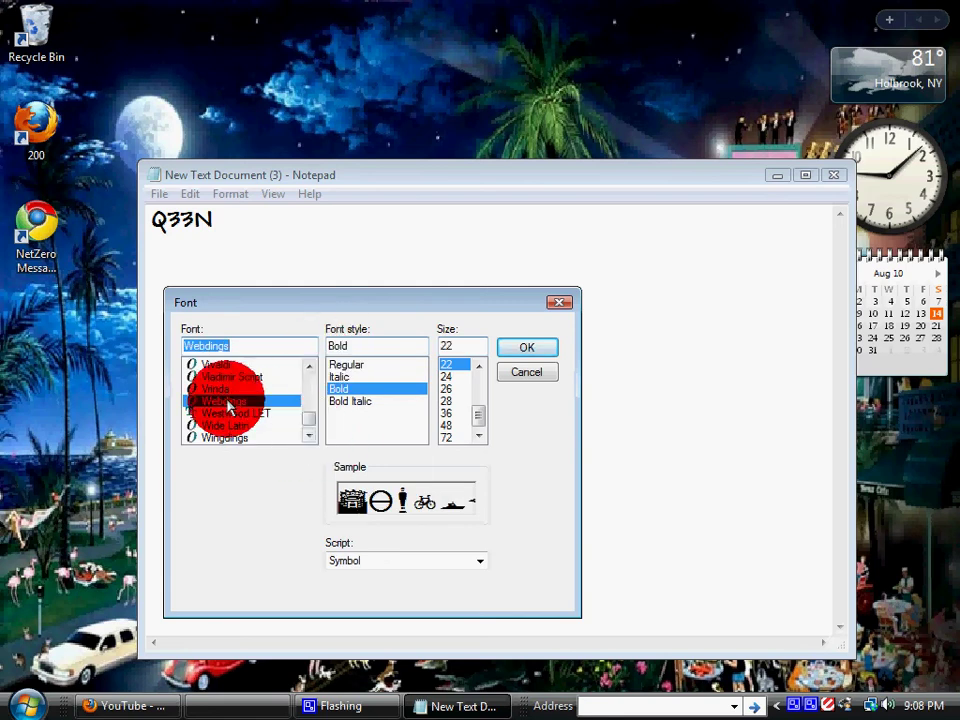
left_click(237, 439)
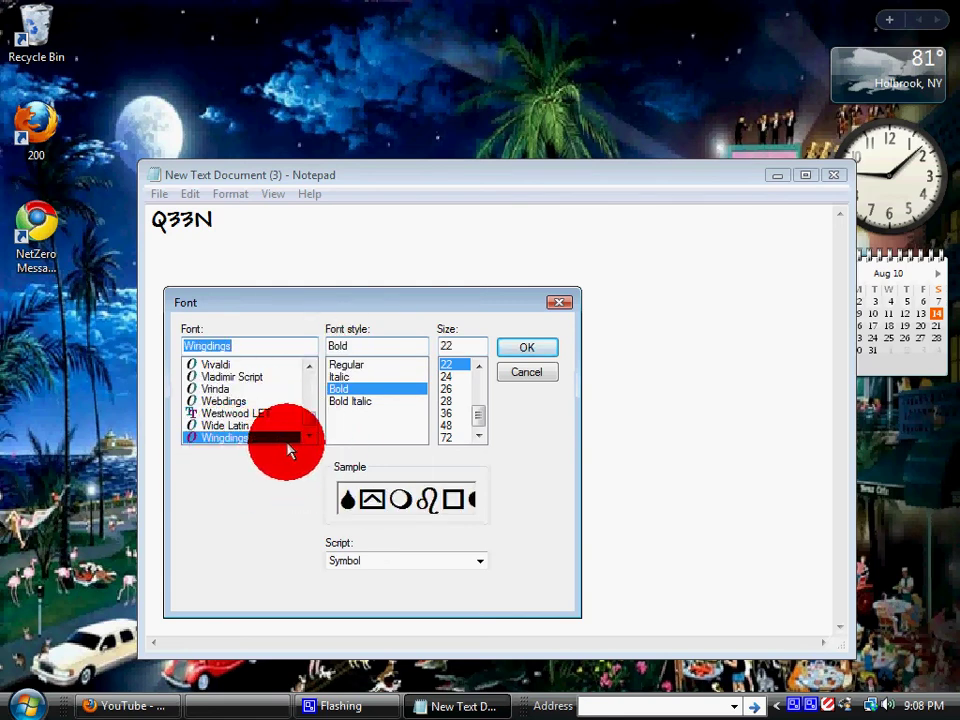
left_click(516, 349)
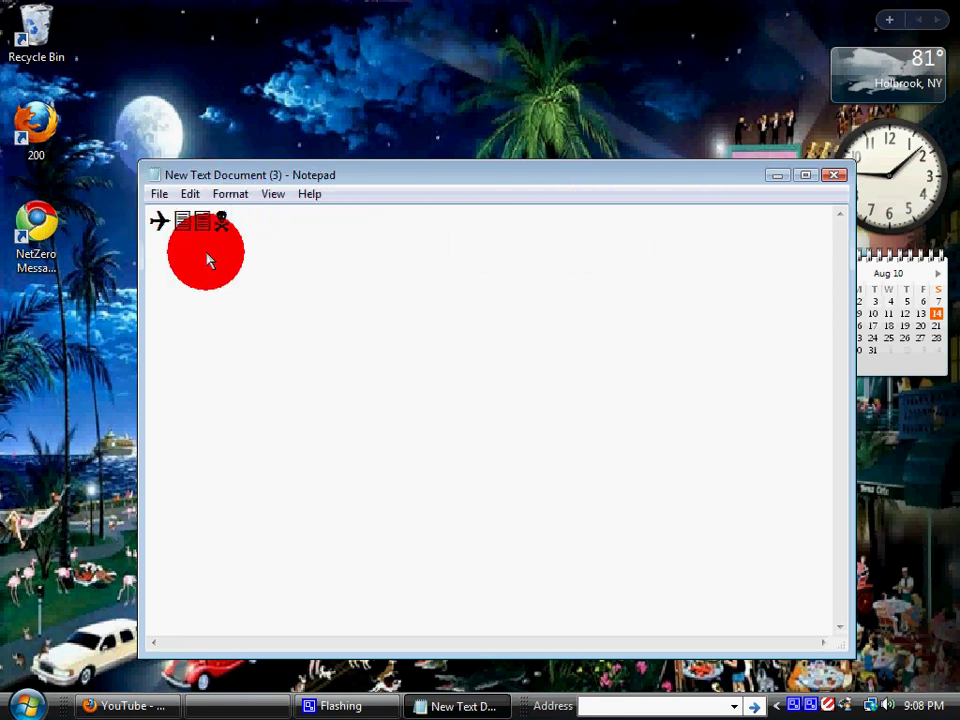
Point out the row of symbols, and close New Text Document (3) without saving the changes.
left_click_drag(208, 260, 268, 264)
left_click(617, 275)
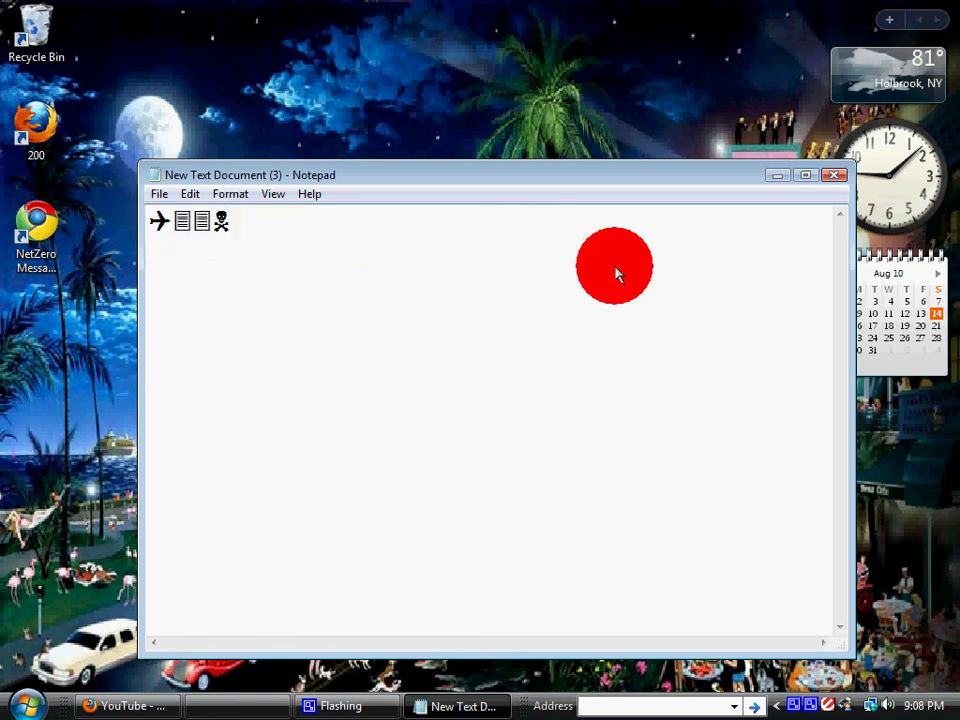
left_click(834, 178)
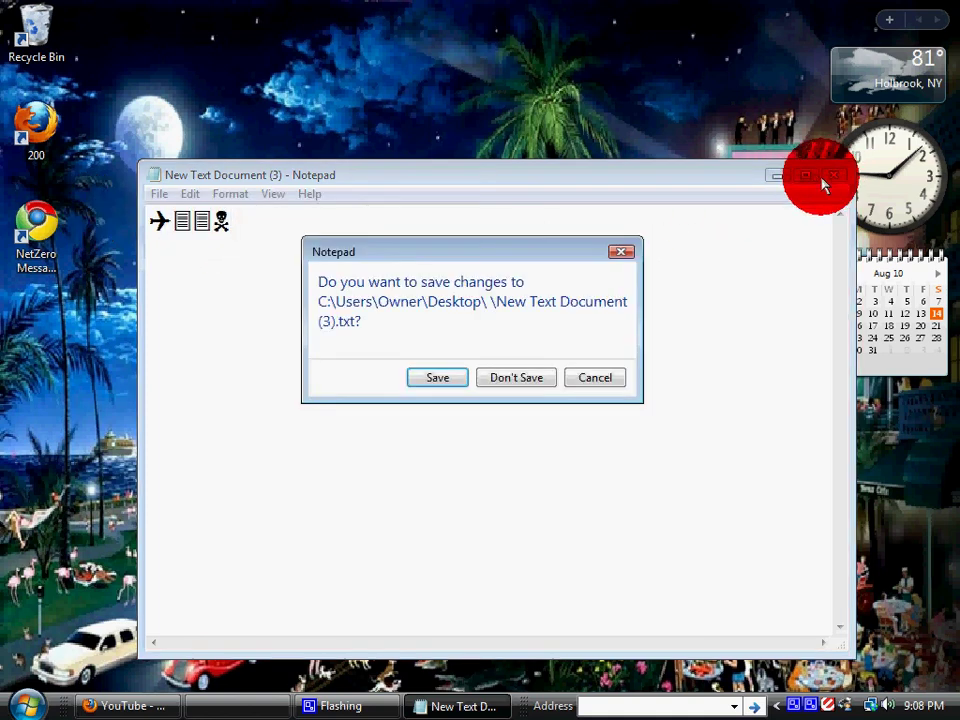
left_click(517, 378)
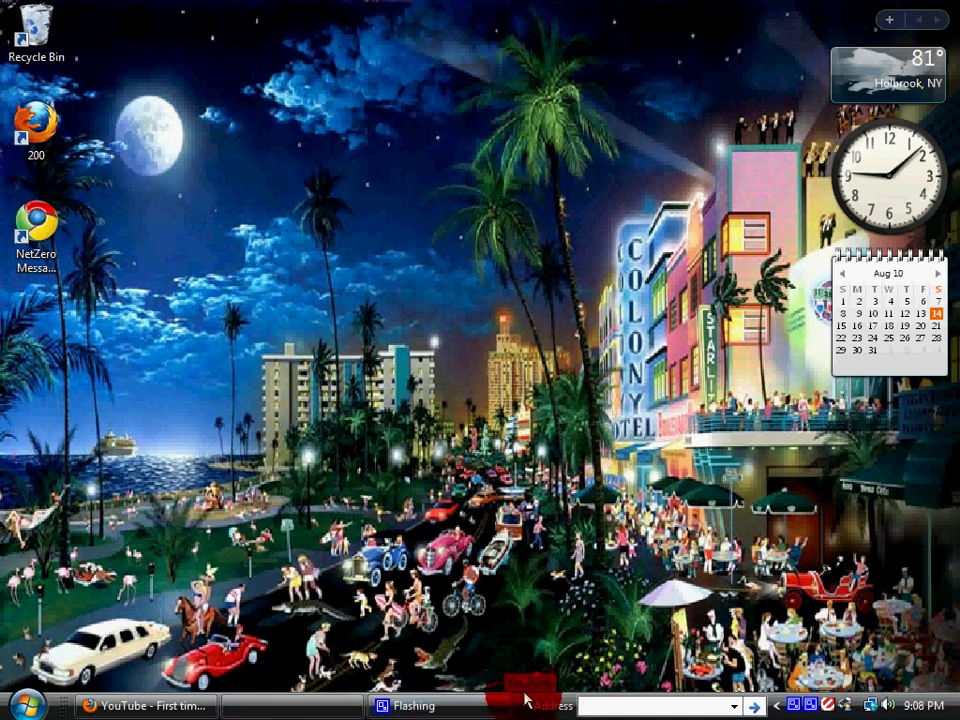
Open the screen recorder's recording commands from the notification area.
right_click(812, 705)
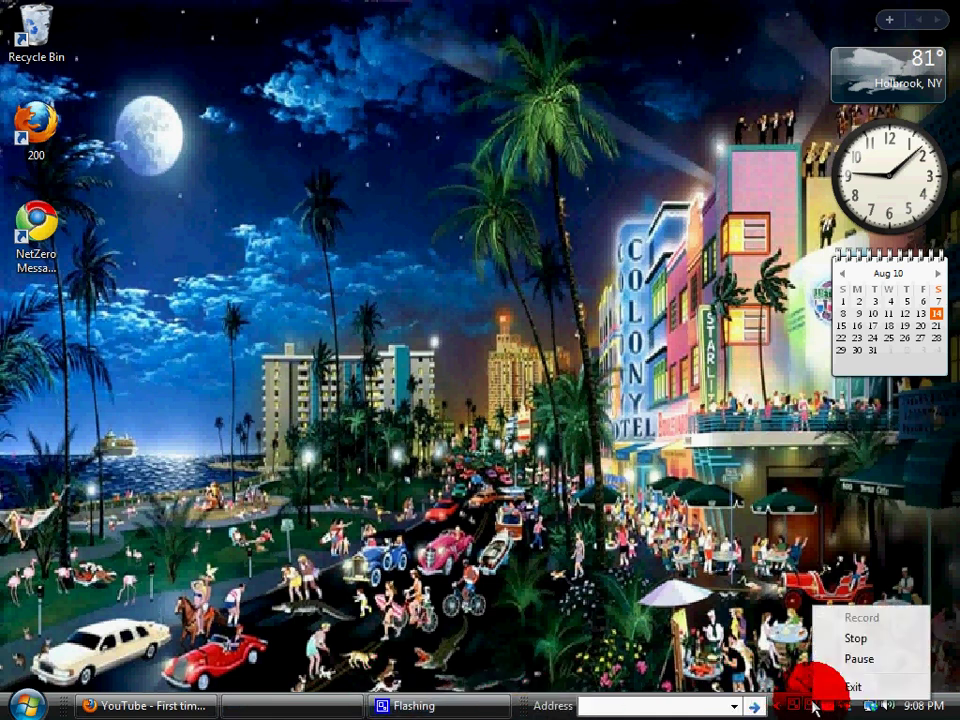